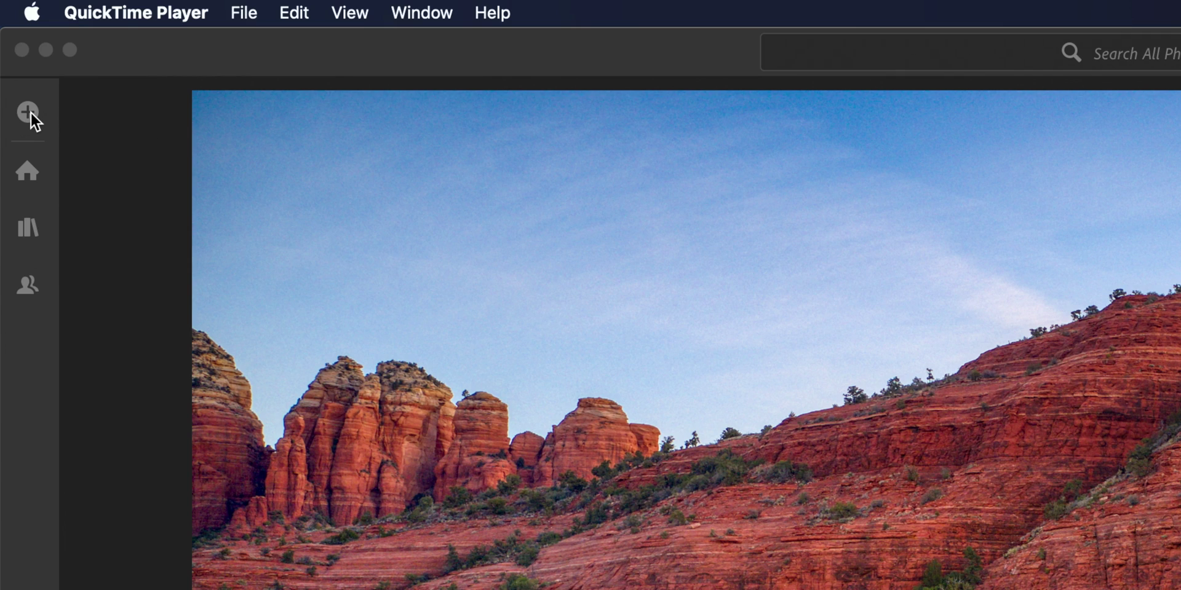
Browse for photos and select DJI_0527 through DJI_0664 in the BRACKETED folder.
click(28, 112)
click(153, 144)
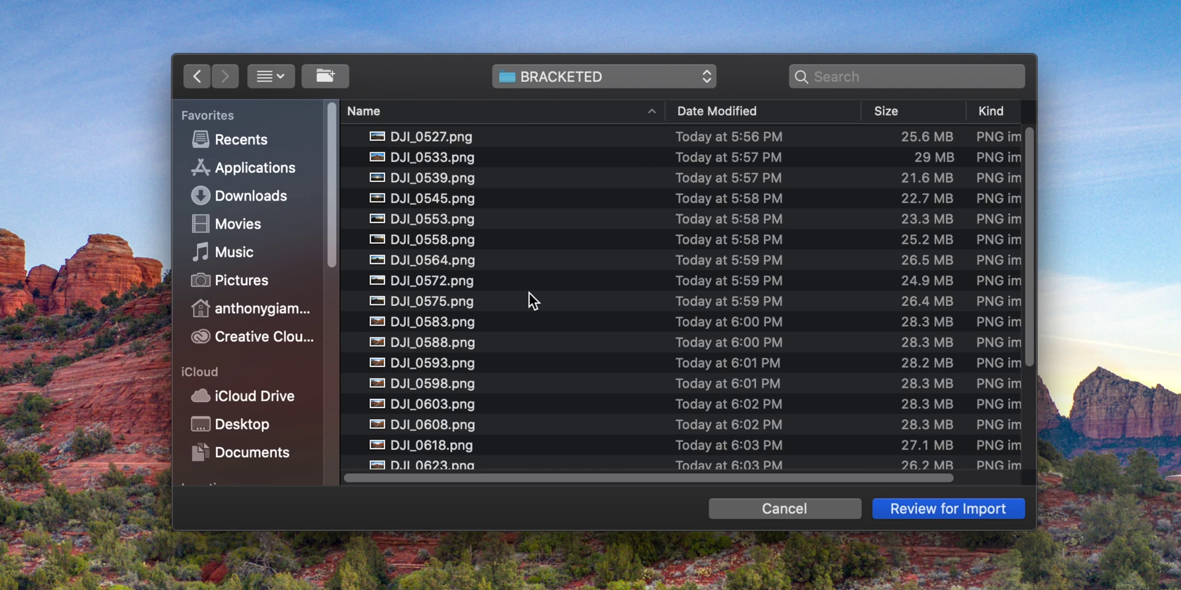
click(481, 144)
scroll(493, 275, down, 10)
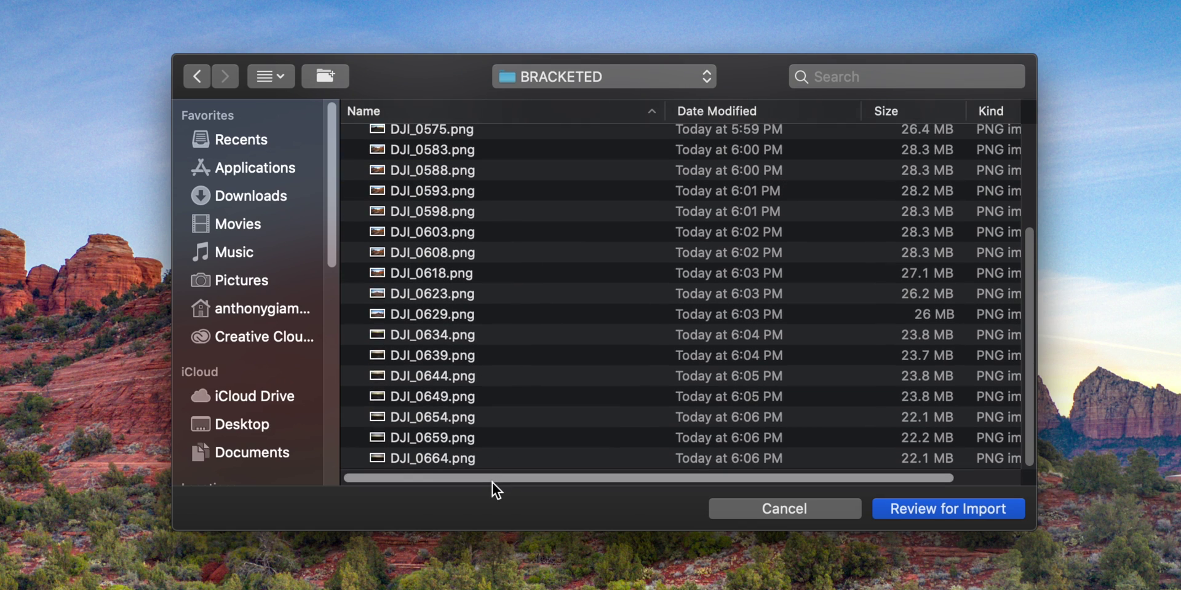
shift+click(468, 456)
scroll(499, 413, up, 10)
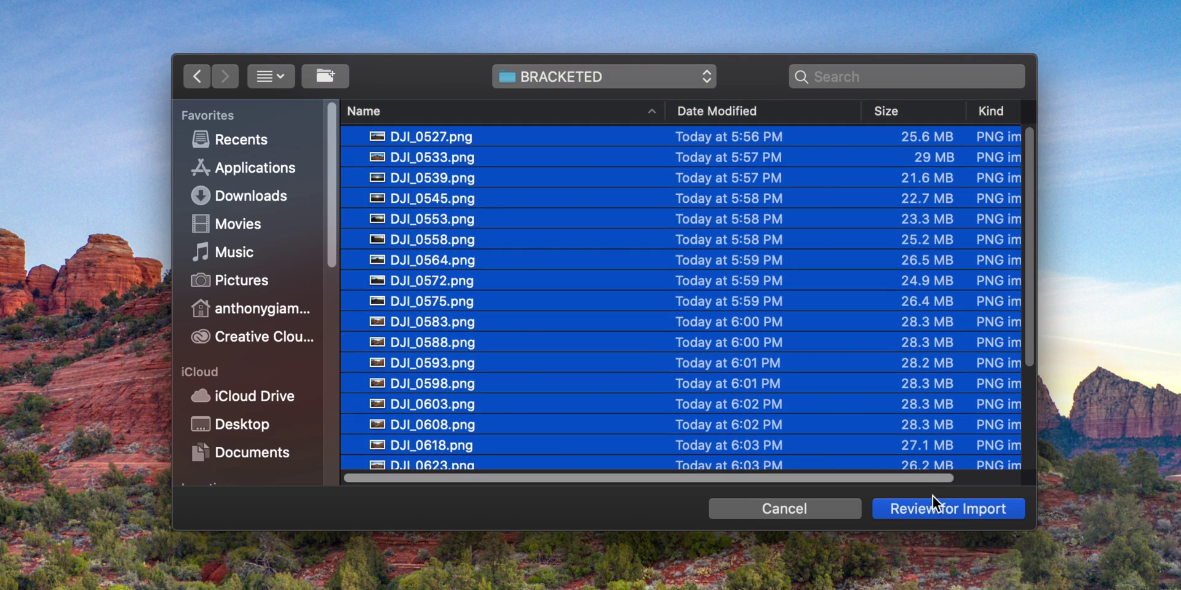
Review the 25 checked drone PNGs in the import grid.
click(936, 510)
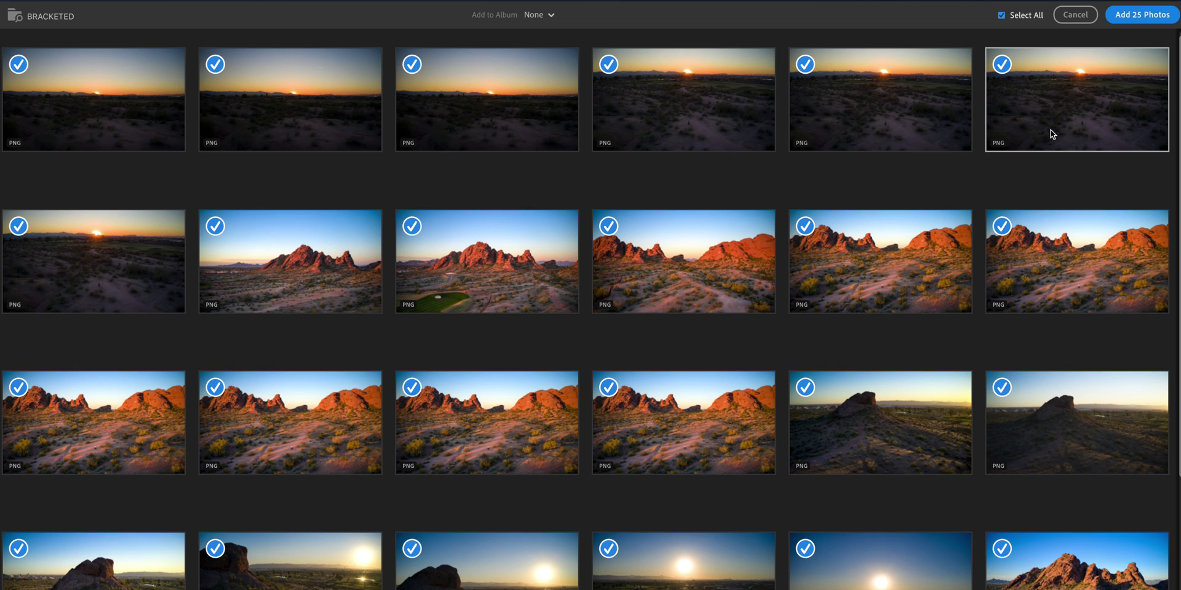
scroll(1052, 134, down, 3)
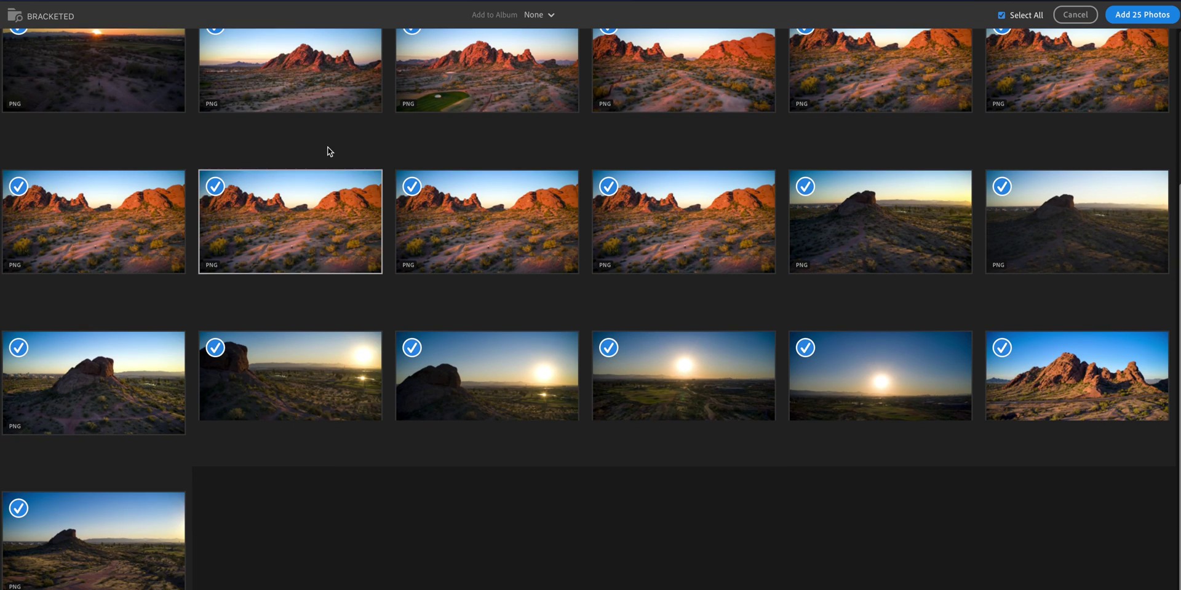
scroll(1034, 123, up, 4)
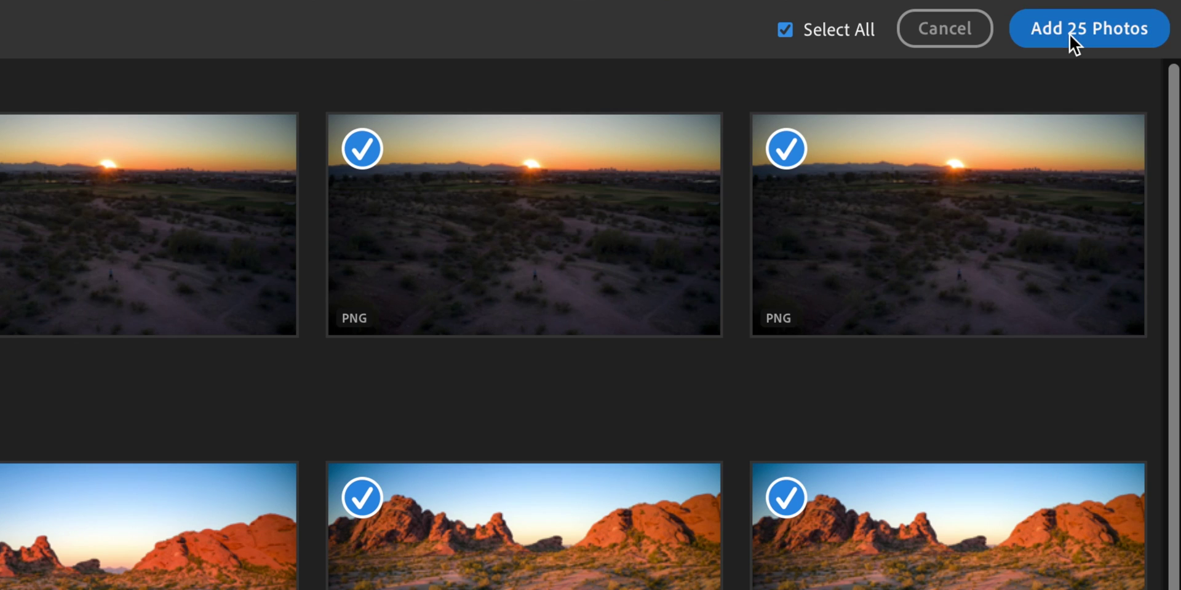
Import the 25 photos and show the Recently Added > Just now batch.
click(1069, 34)
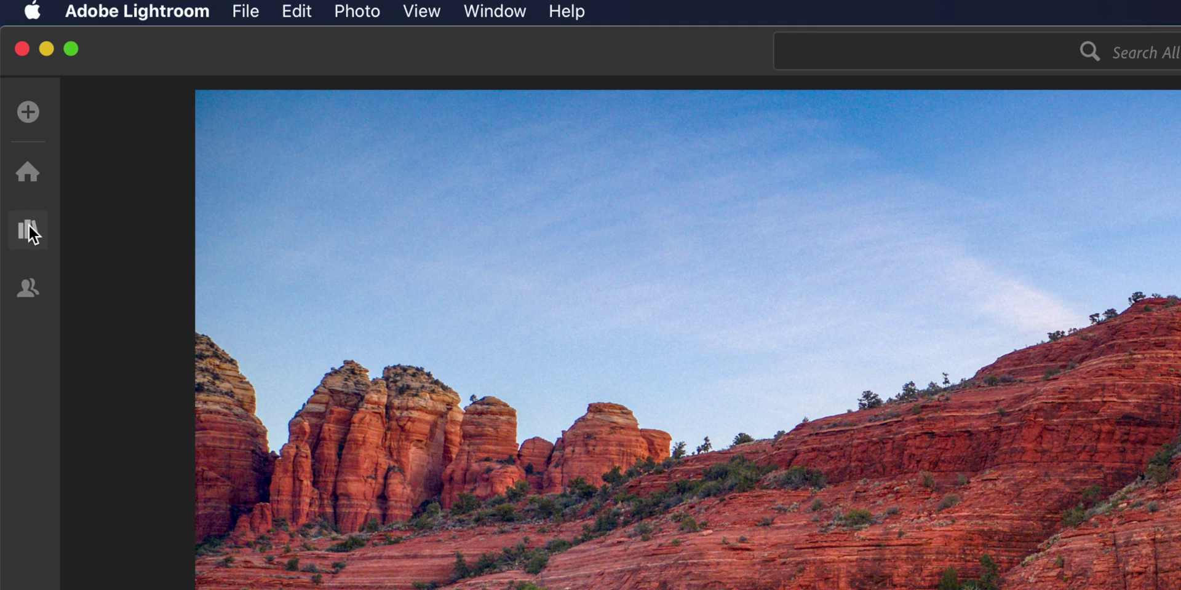
click(10, 104)
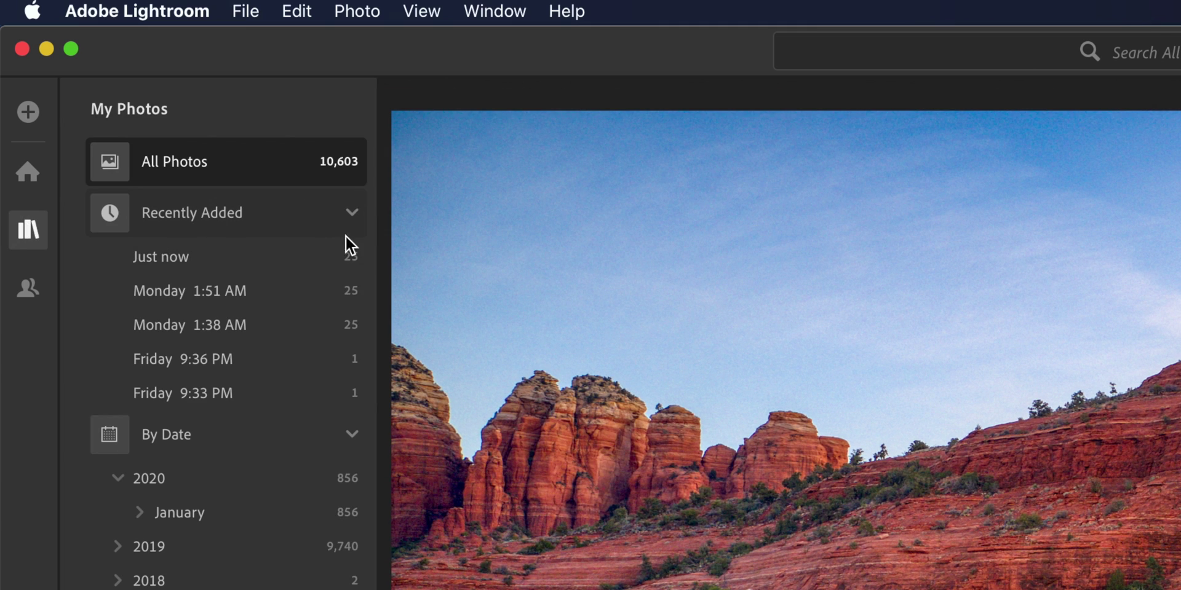
click(343, 255)
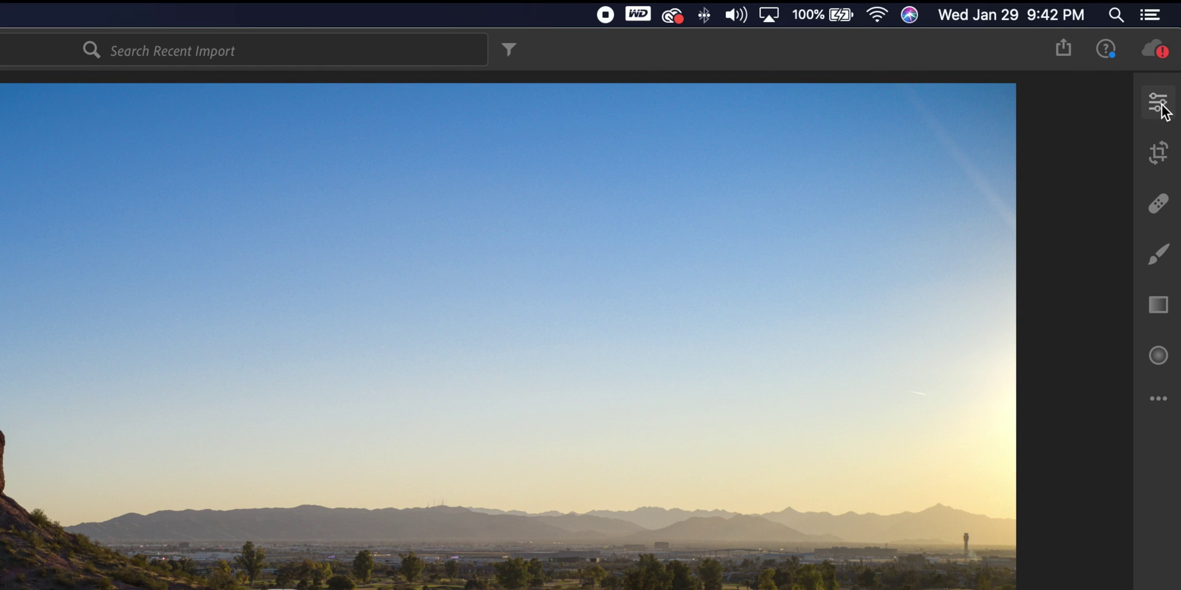
Show the Edit adjustments and look through the Light, Color, Effects, Detail, Optics and Geometry panels.
click(1163, 108)
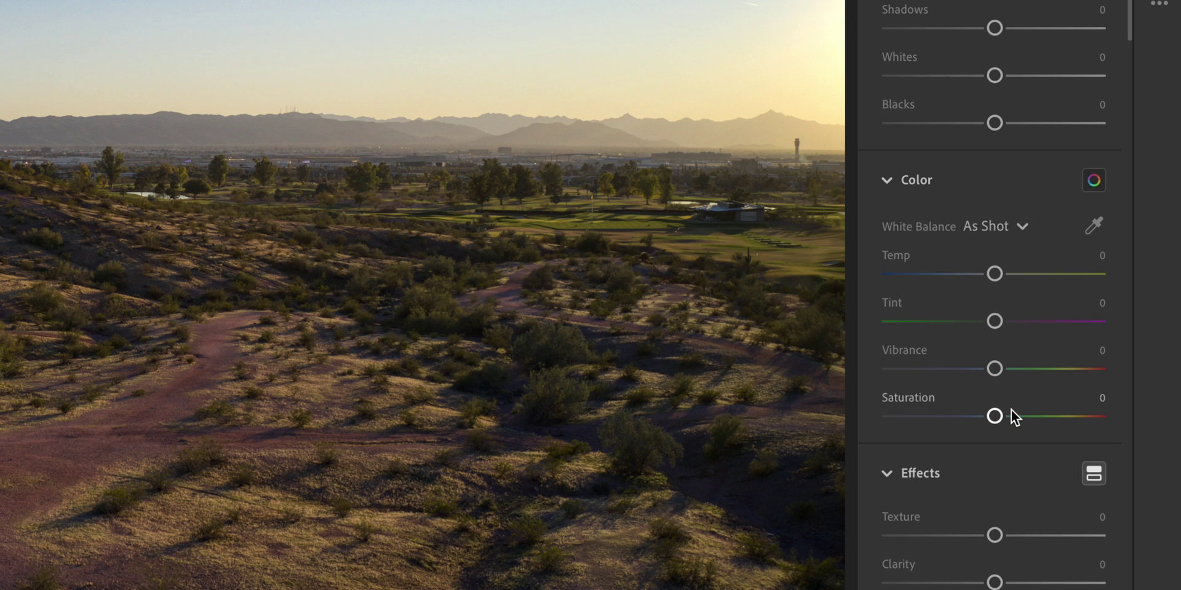
scroll(1012, 410, down, 4)
scroll(1013, 411, down, 1)
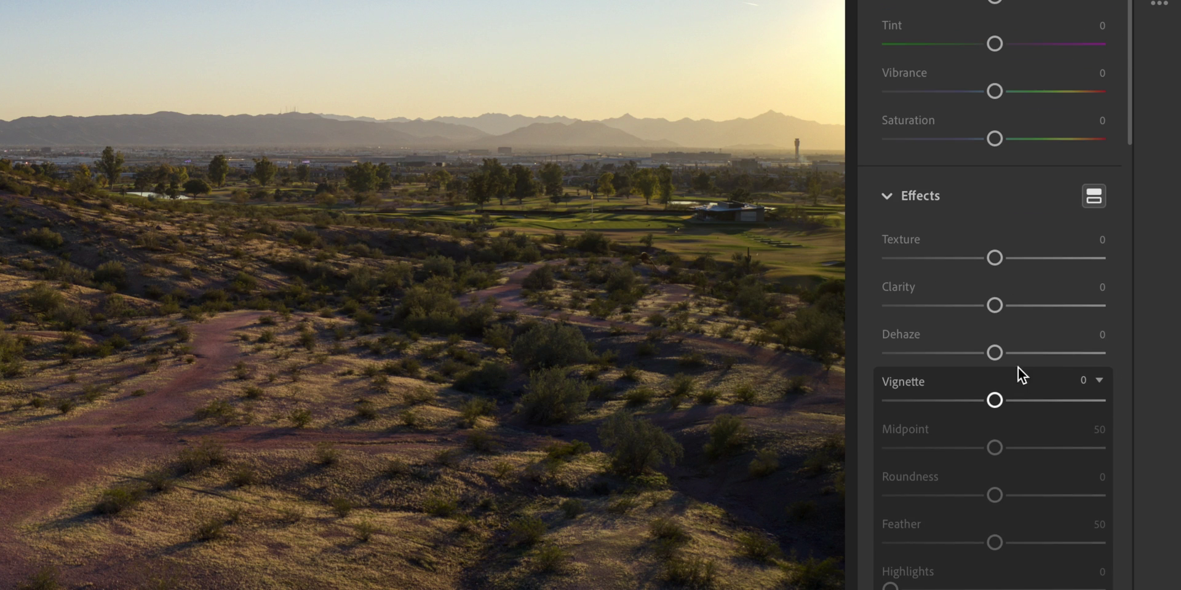
scroll(1002, 275, down, 3)
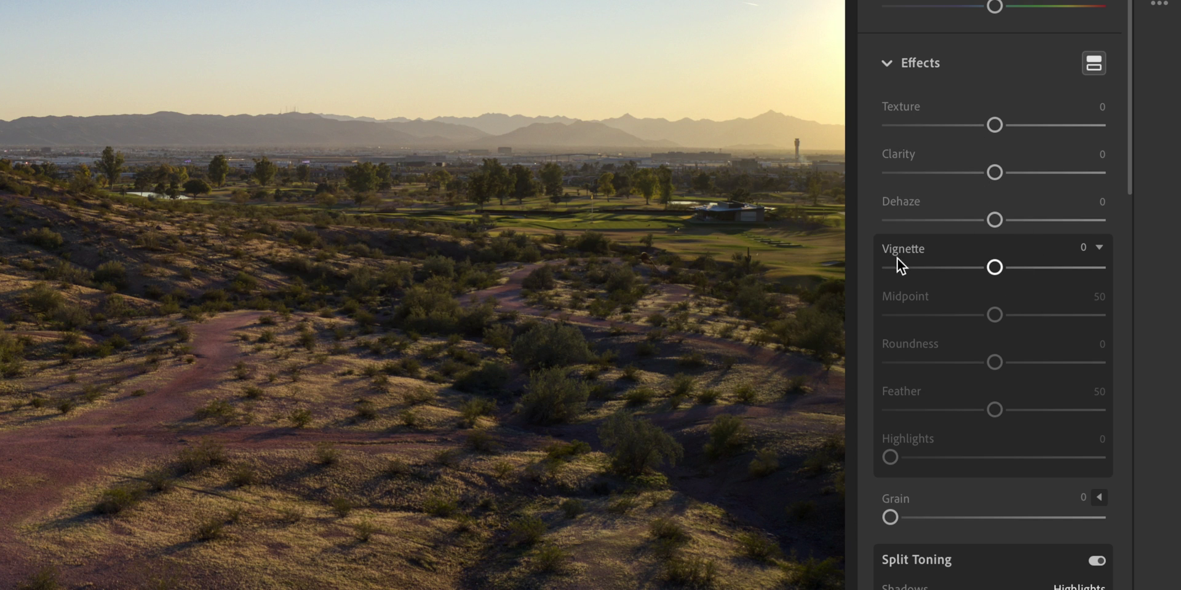
scroll(923, 246, down, 10)
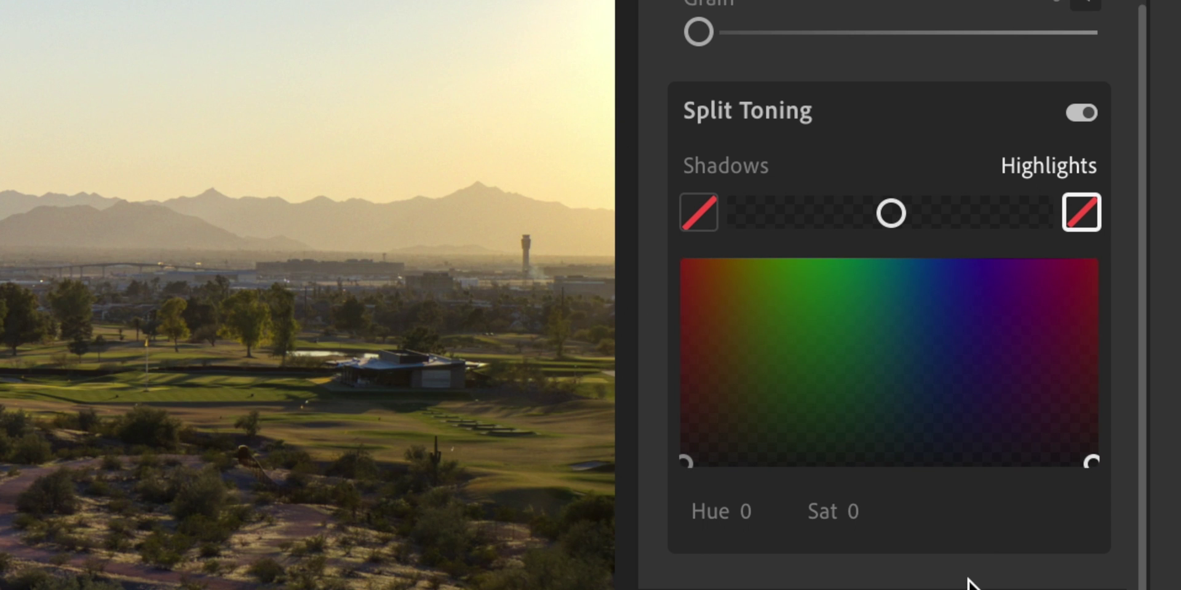
scroll(968, 583, down, 3)
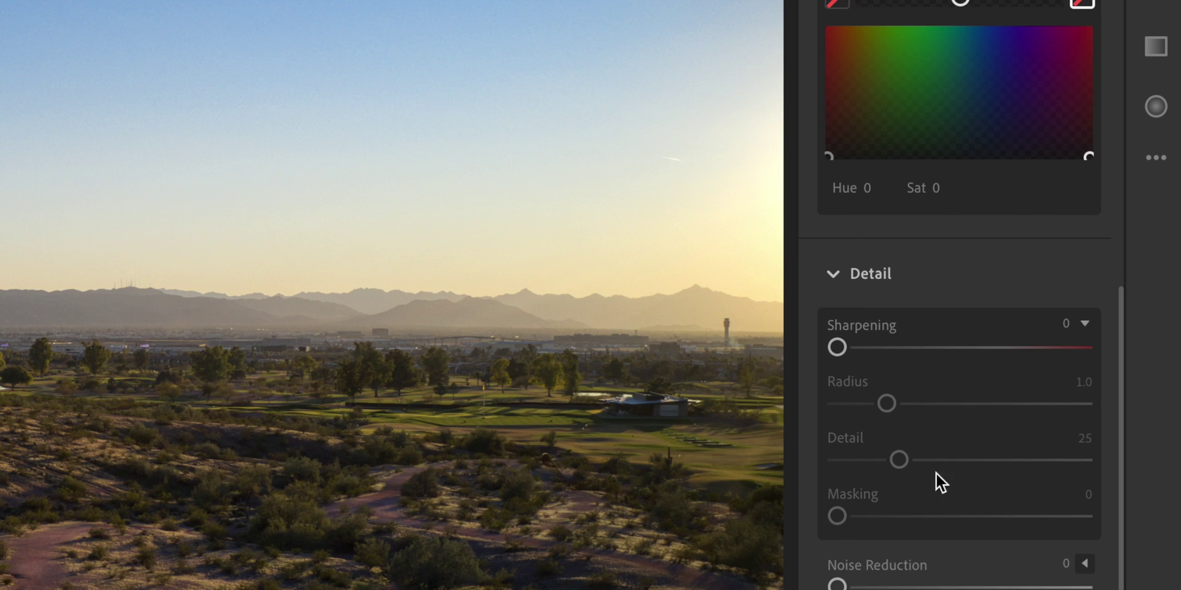
scroll(889, 538, down, 5)
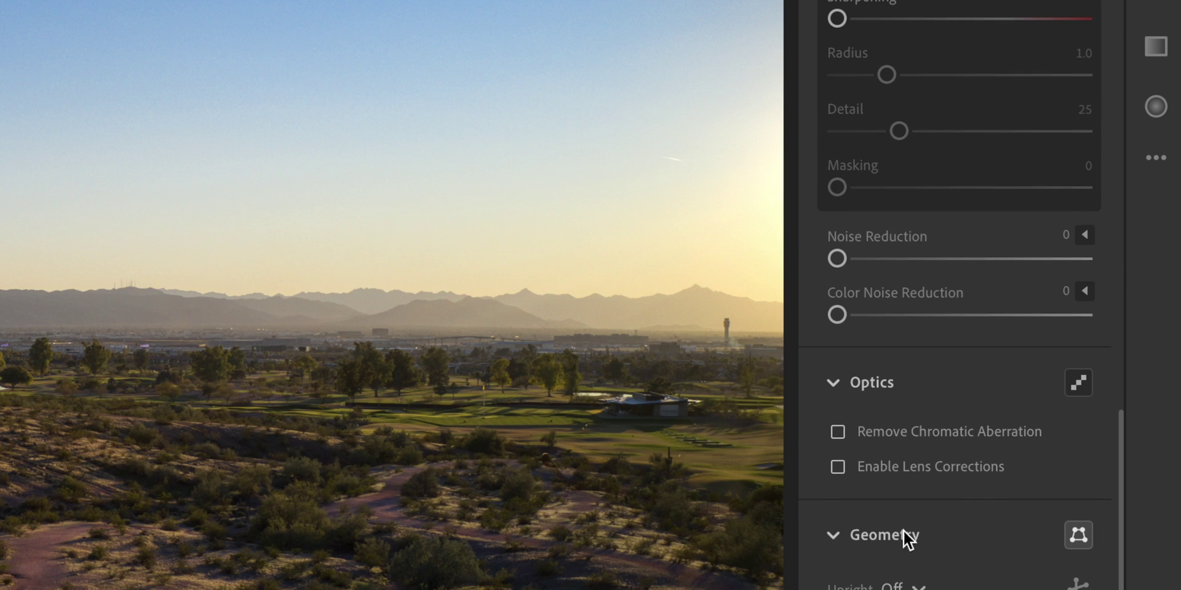
scroll(946, 508, down, 3)
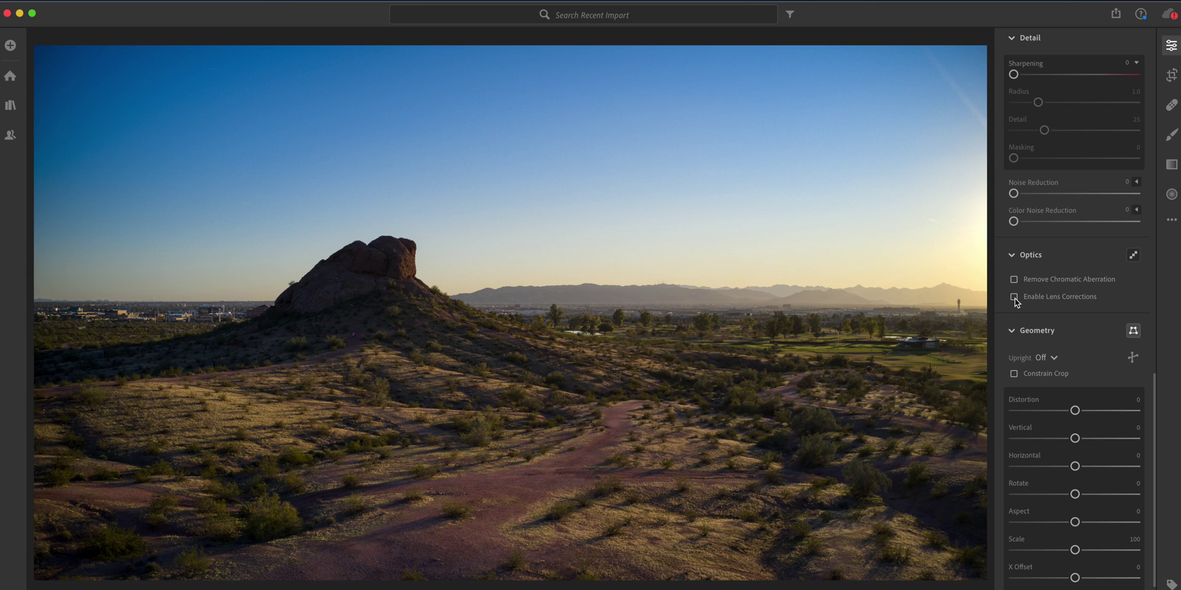
mouse_move(1084, 411)
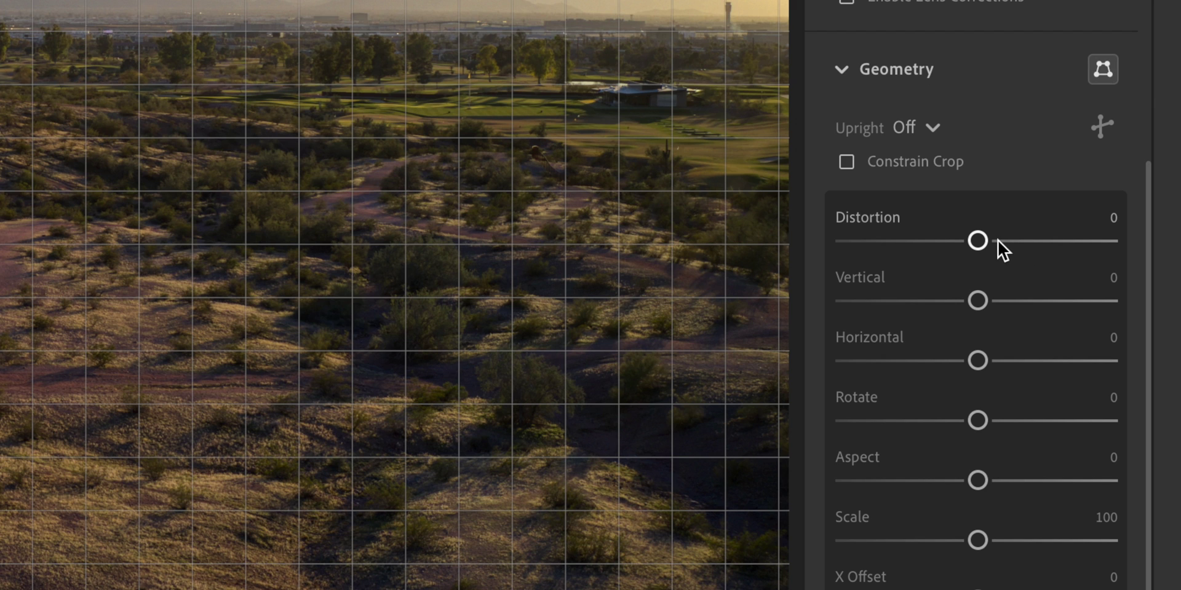
scroll(973, 238, down, 1)
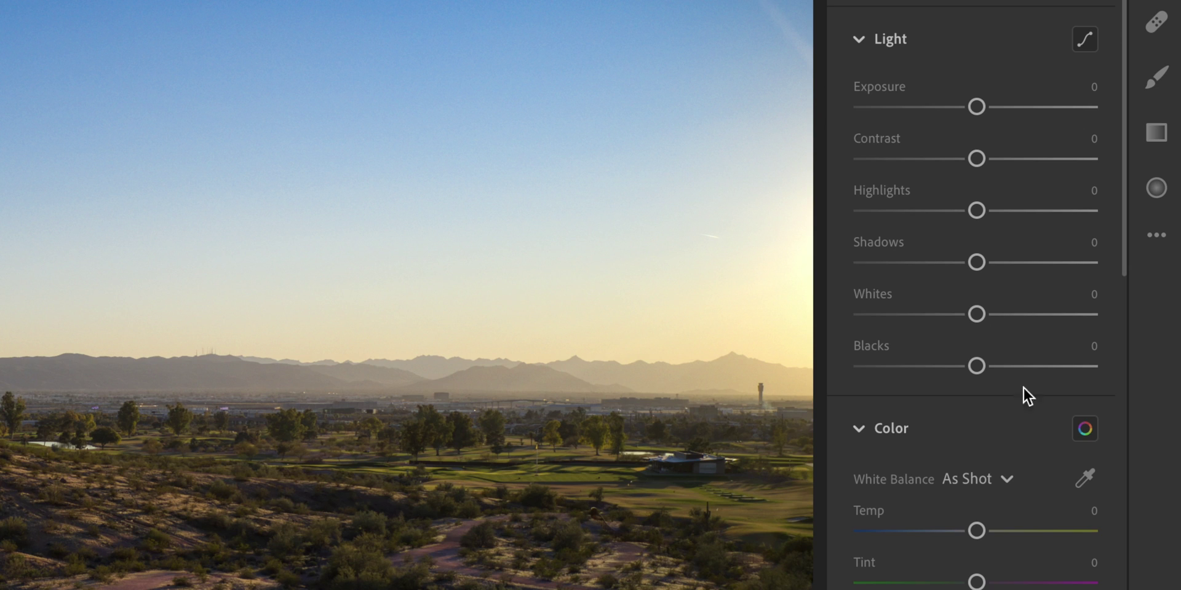
Lift the sunset photo's Shadows to about +70.
drag(981, 262, 1047, 265)
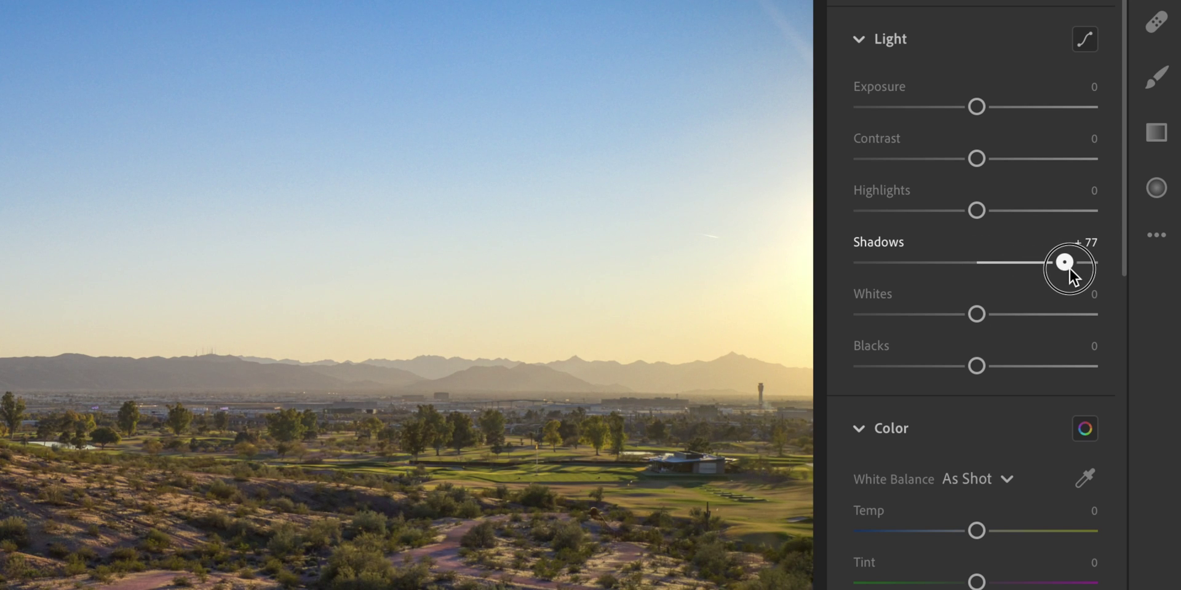
drag(1069, 267, 1115, 273)
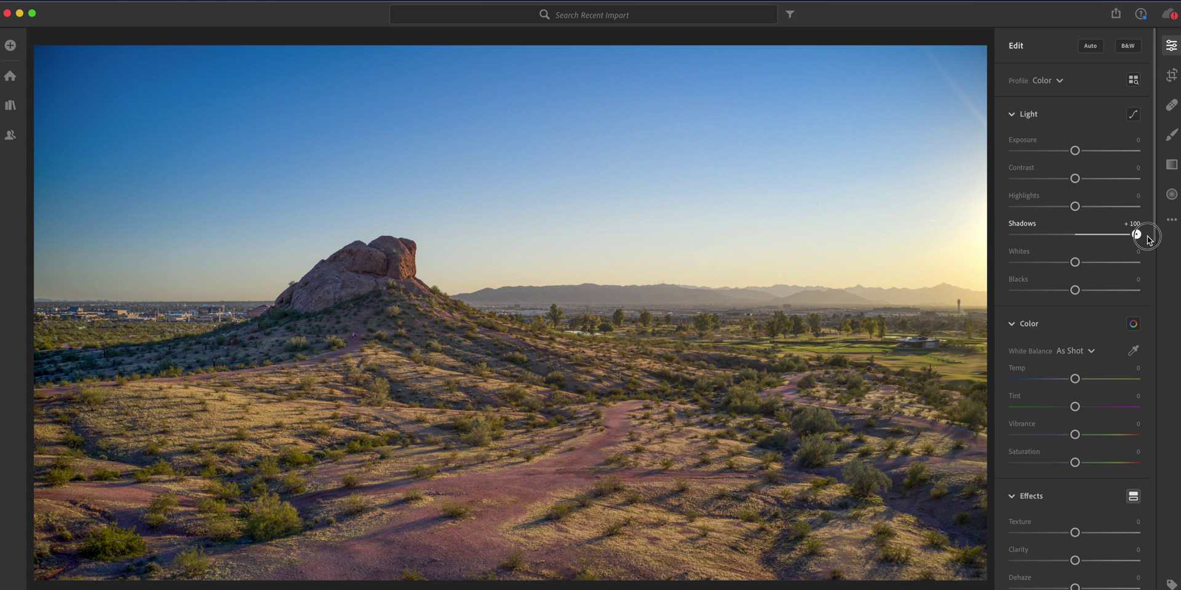
drag(1149, 240, 1120, 248)
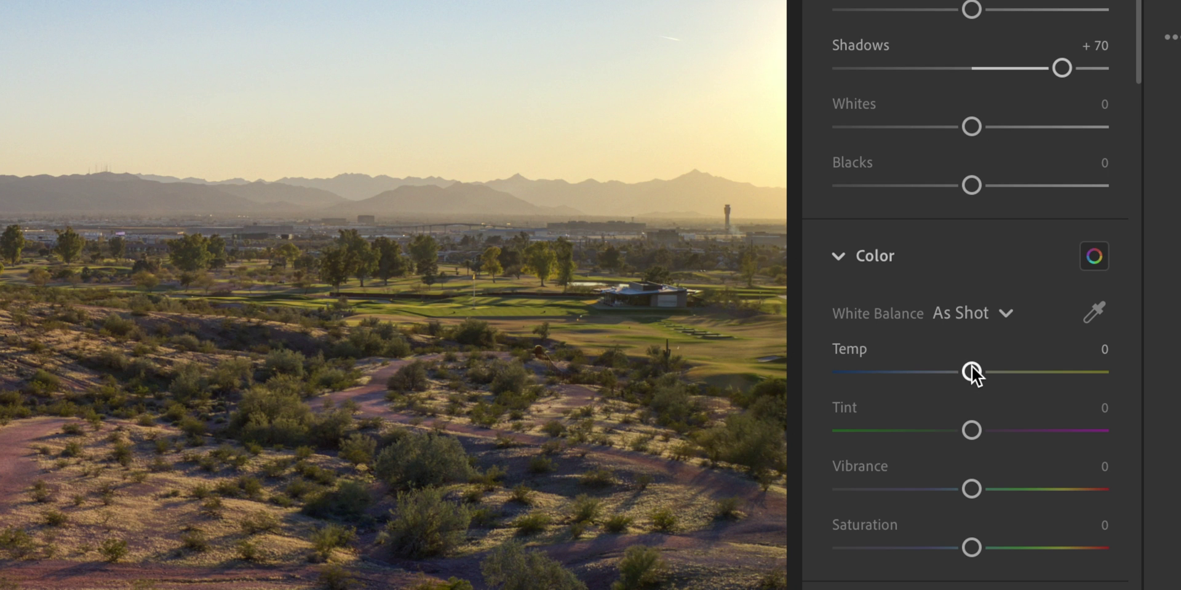
Warm Temp to +13 and nudge Saturation up to +4.
drag(972, 369, 985, 372)
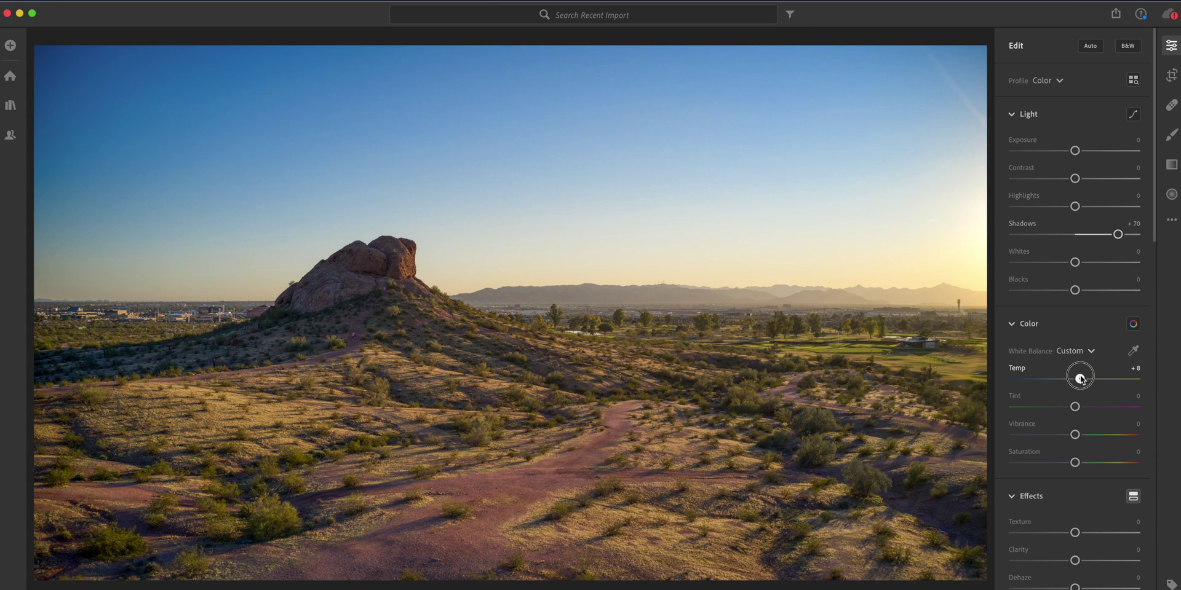
drag(1081, 378, 1084, 380)
drag(1075, 462, 1080, 463)
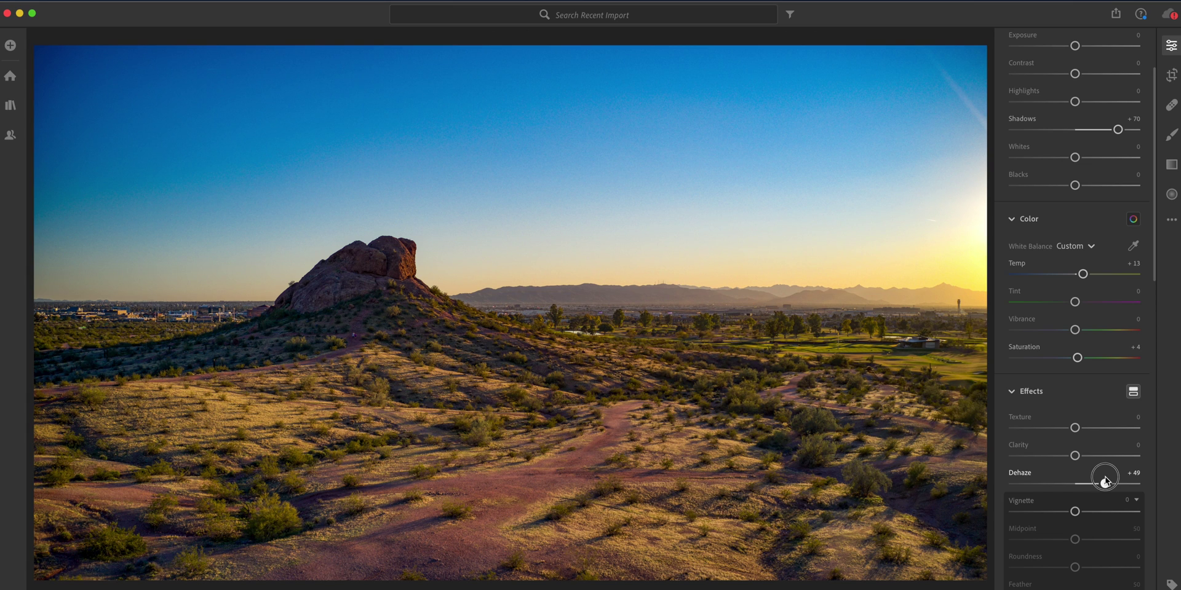
Ease Dehaze back to +39 and raise Clarity to +7.
drag(1106, 480, 1104, 481)
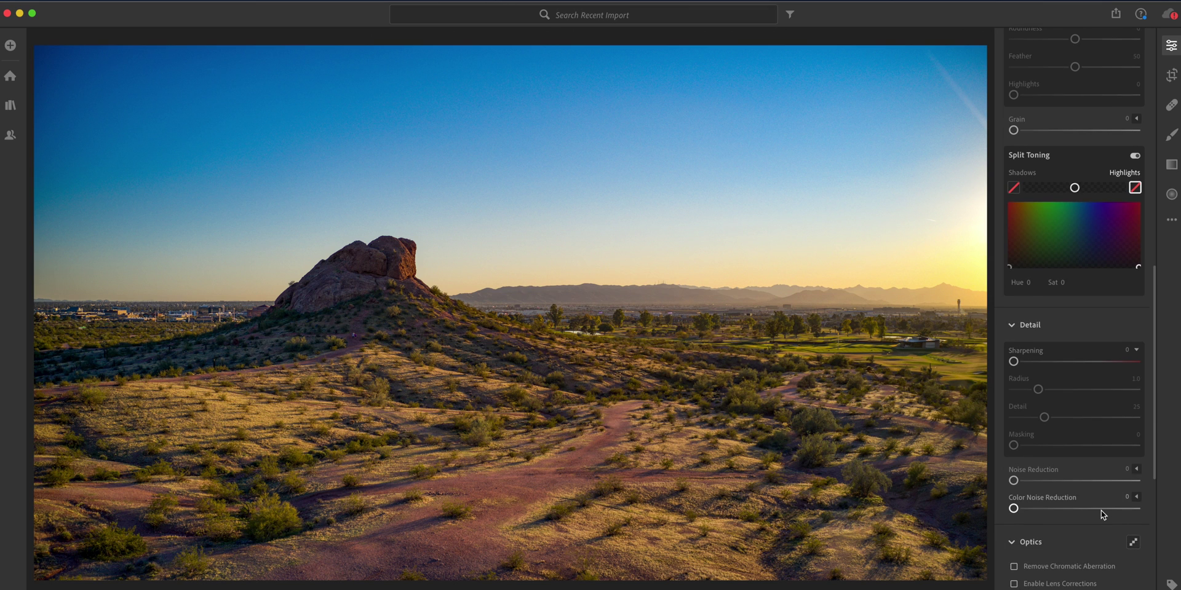
scroll(1101, 516, up, 10)
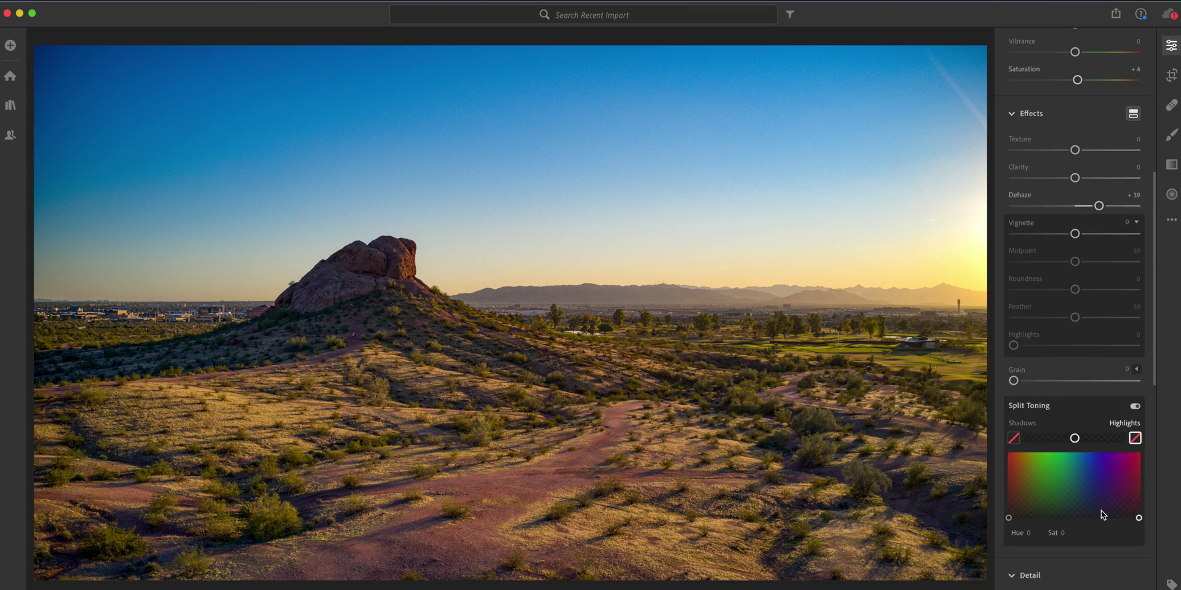
scroll(1101, 510, up, 4)
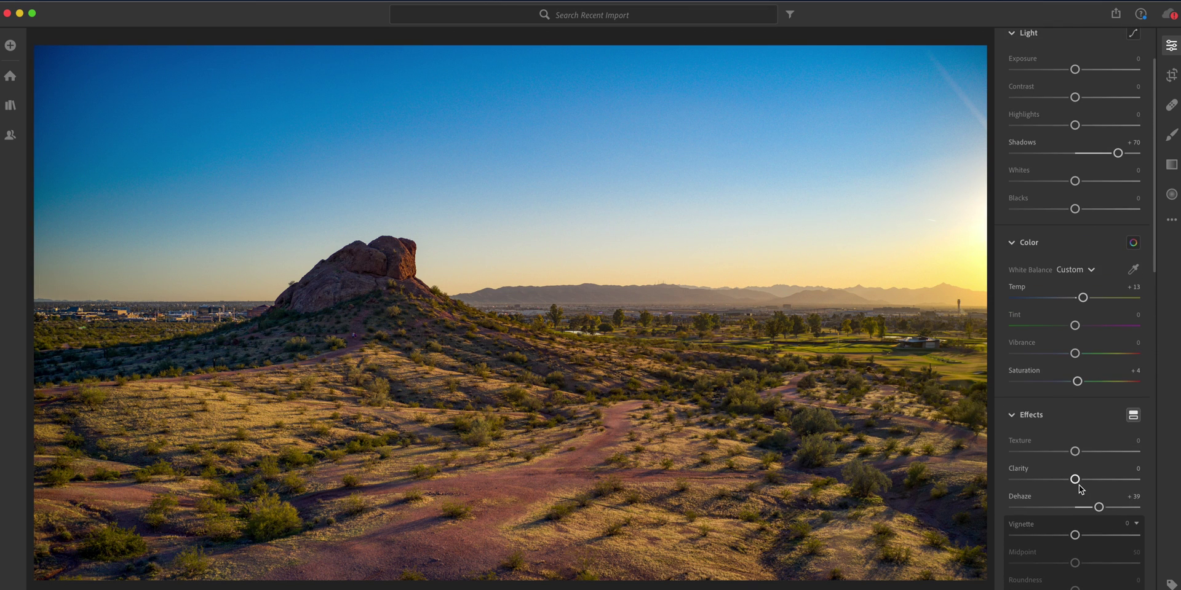
drag(1081, 486, 1082, 483)
Fine-tune the colour temperature to Temp +17.
scroll(1080, 467, up, 3)
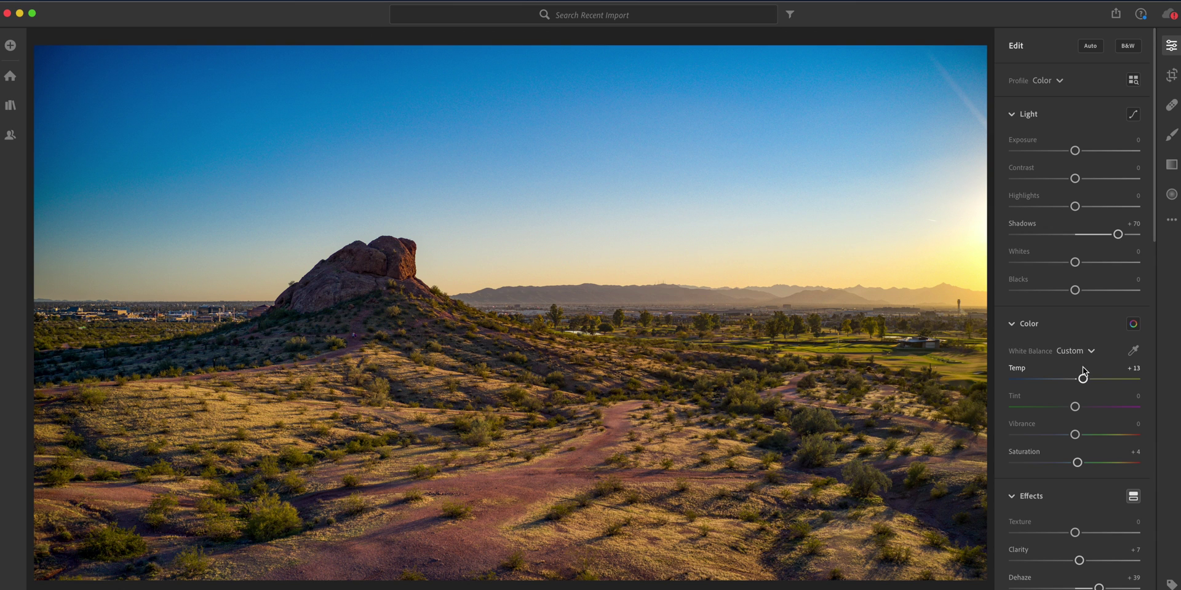
drag(1083, 379, 1088, 379)
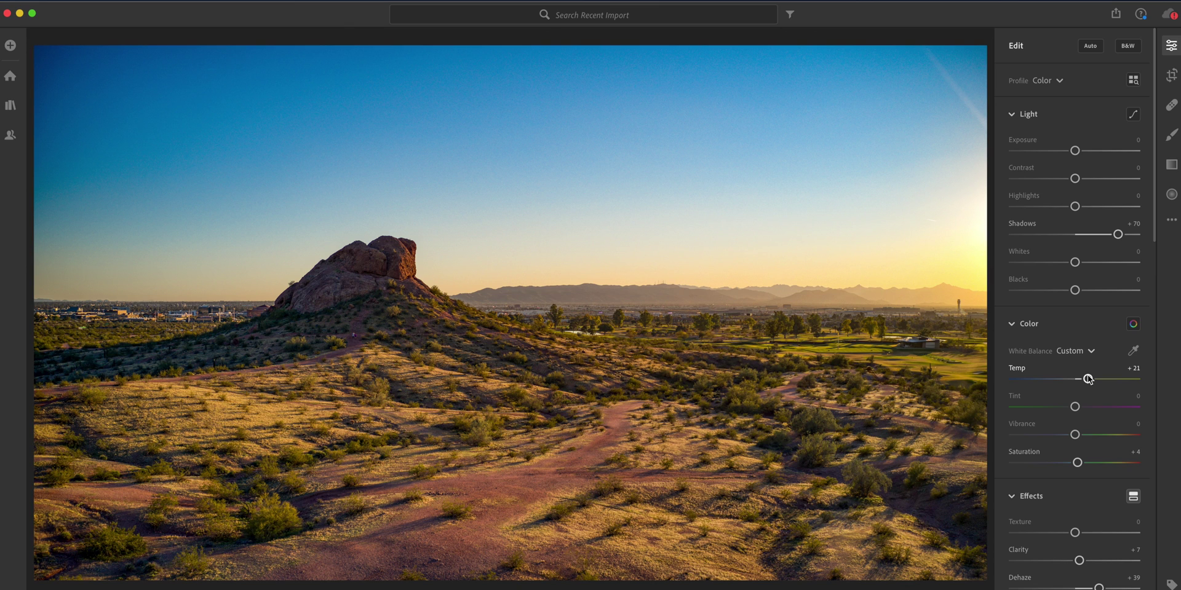
drag(1088, 379, 1086, 379)
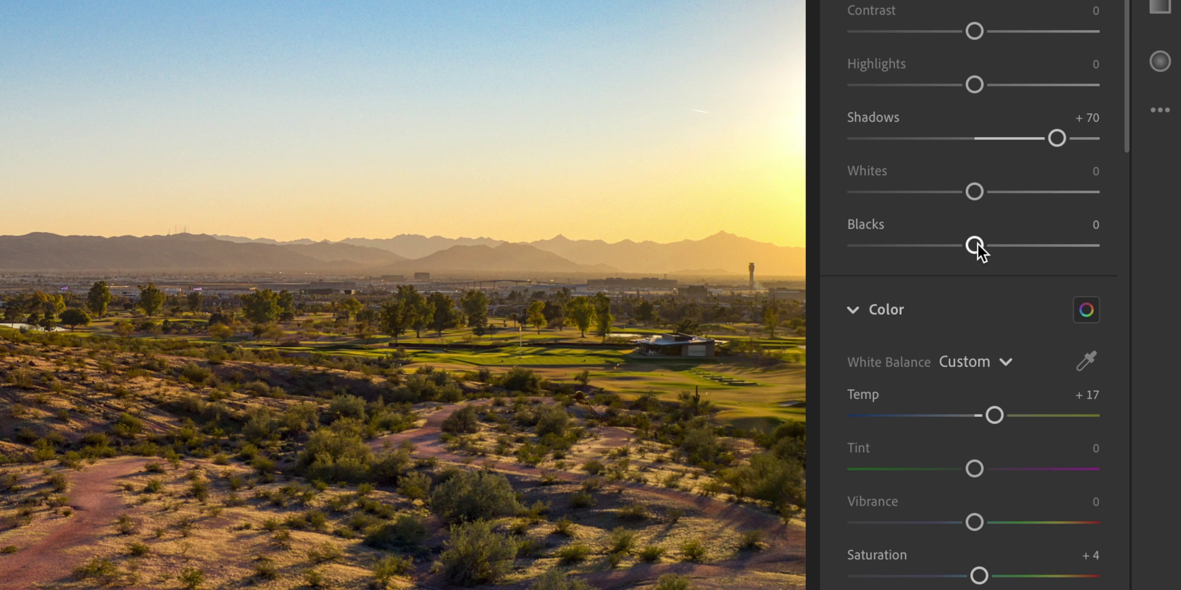
Deepen Blacks to −26 and settle Exposure at +0.03 and Contrast at +2.
drag(976, 243, 950, 258)
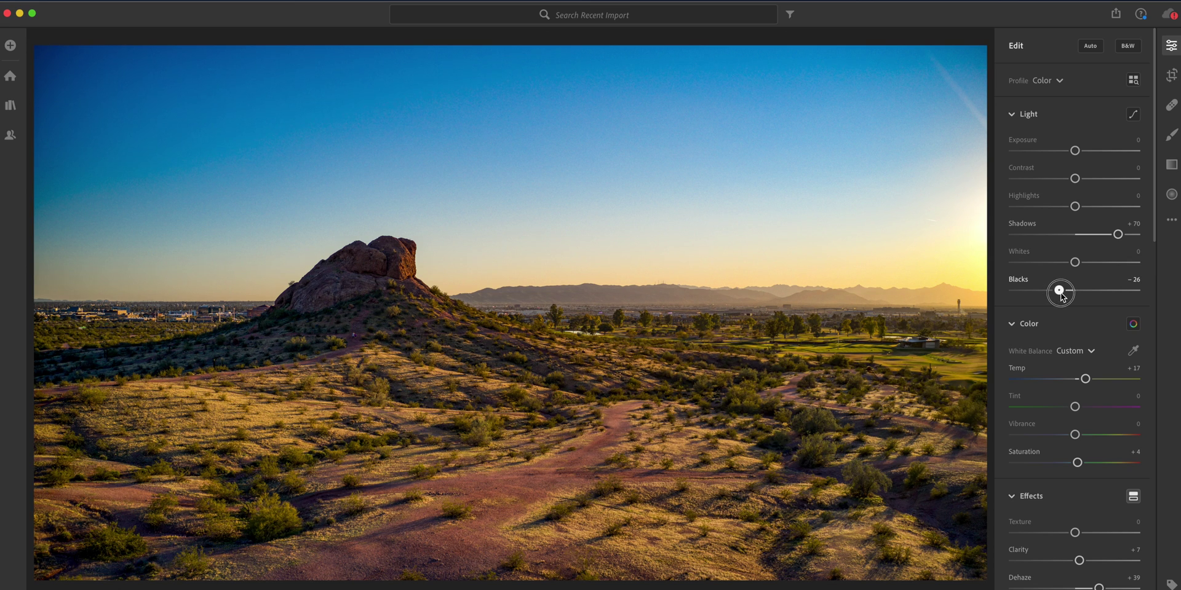
drag(1060, 294, 1059, 293)
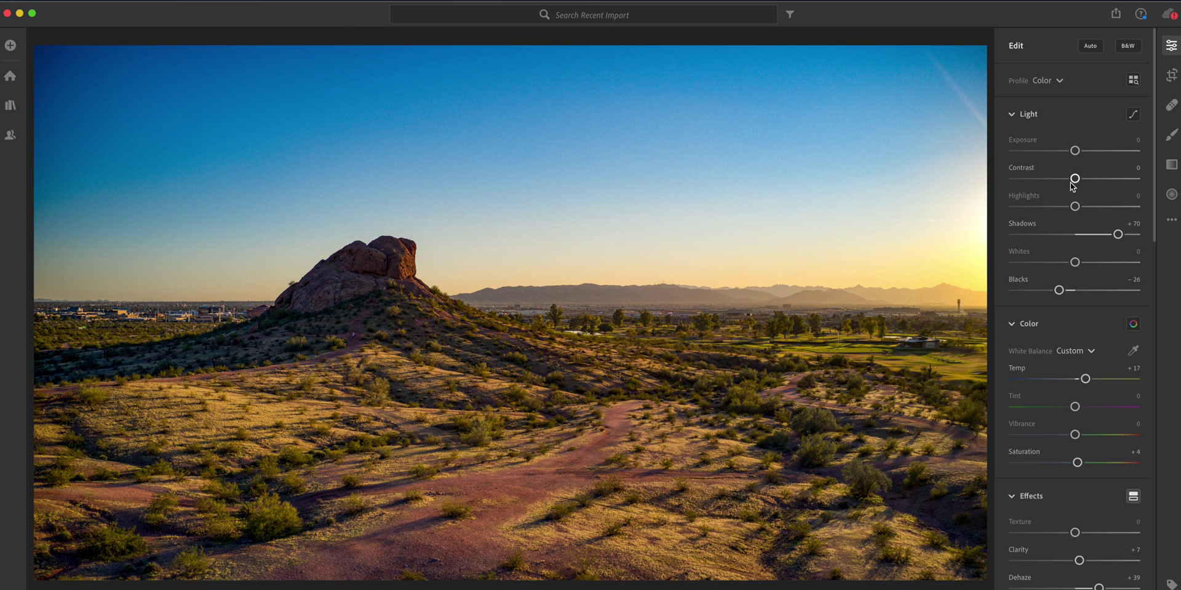
drag(1075, 151, 1071, 151)
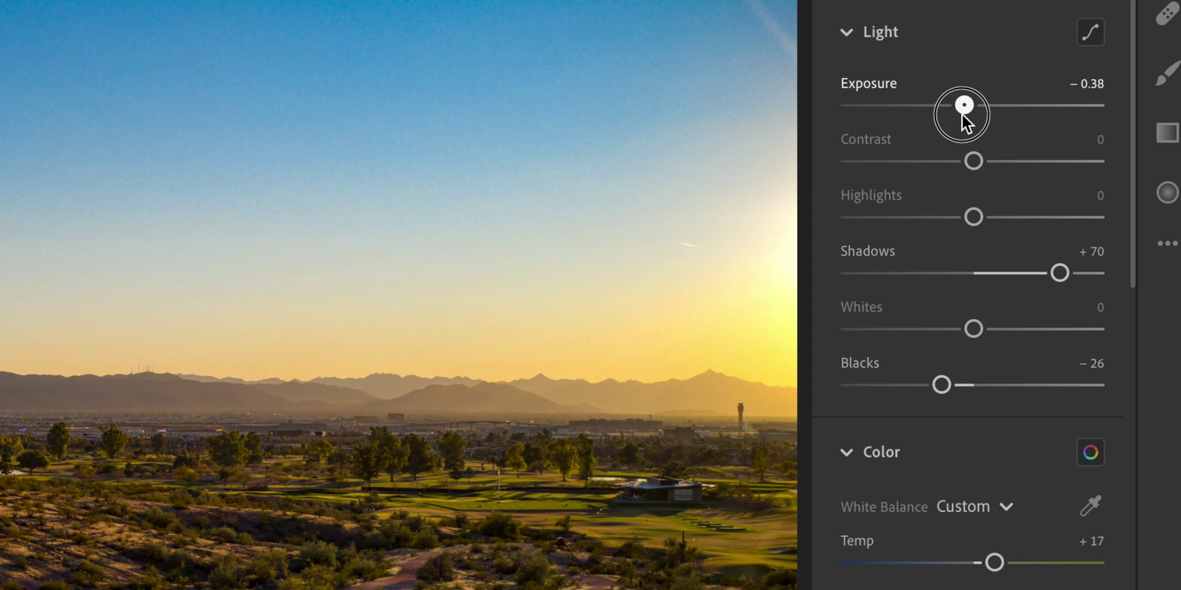
drag(962, 113, 972, 111)
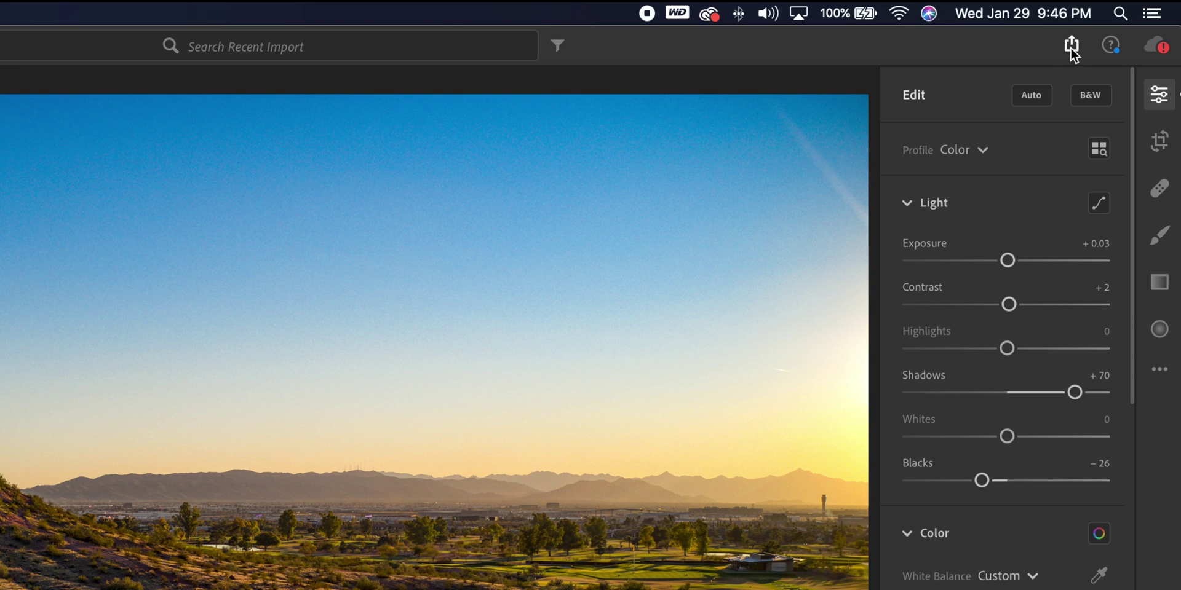
Set the edited photo's export dimensions to Full Size.
click(1072, 46)
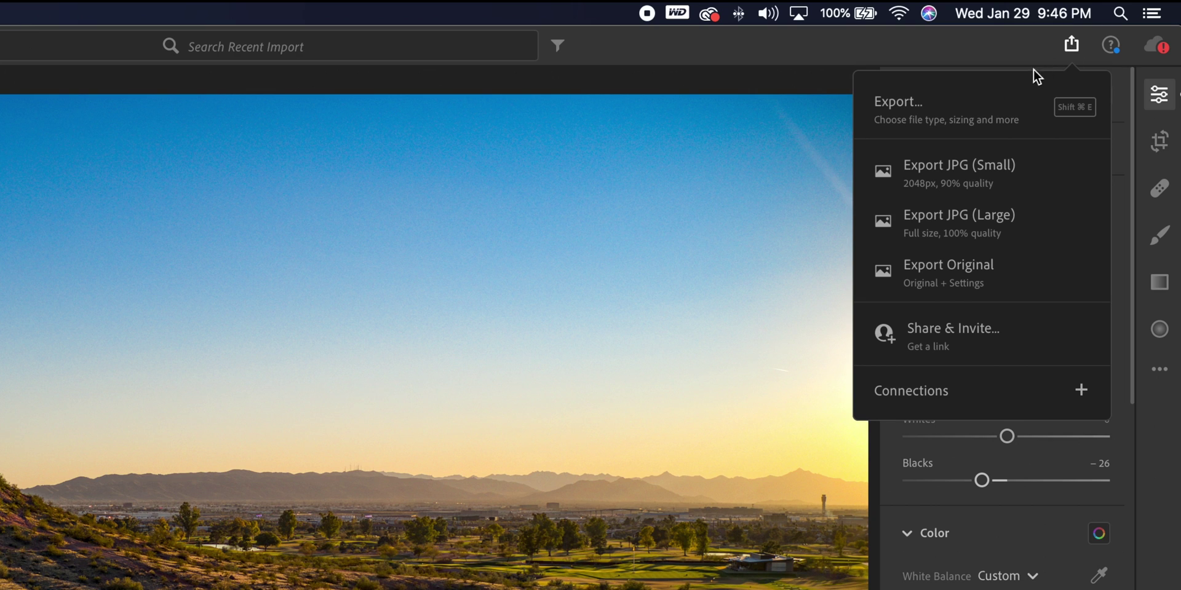
click(977, 113)
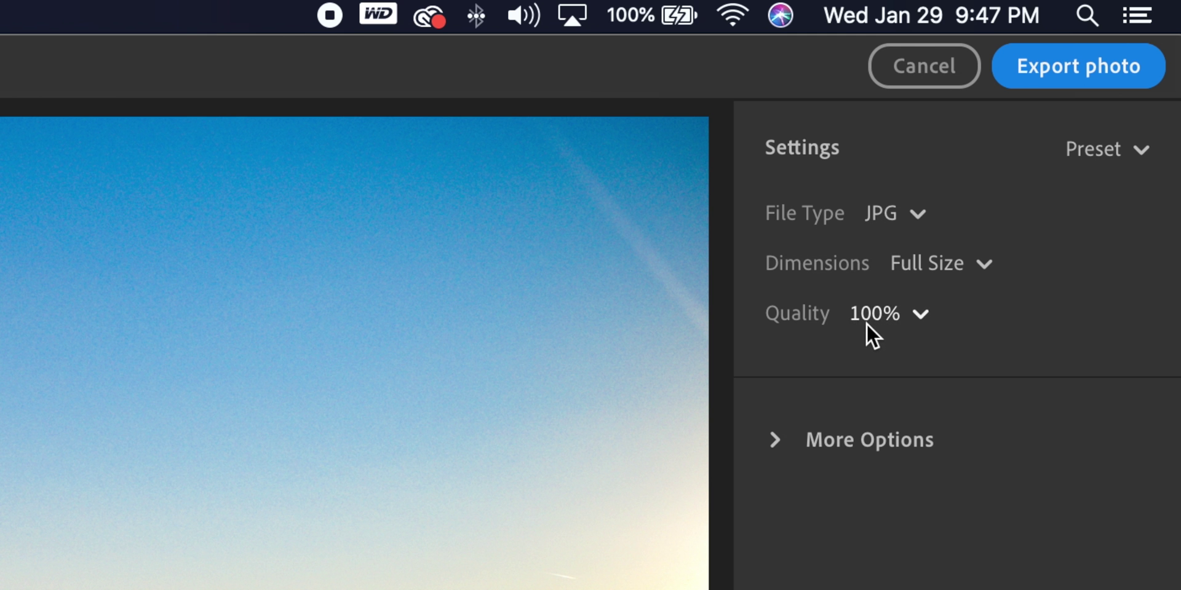
click(983, 269)
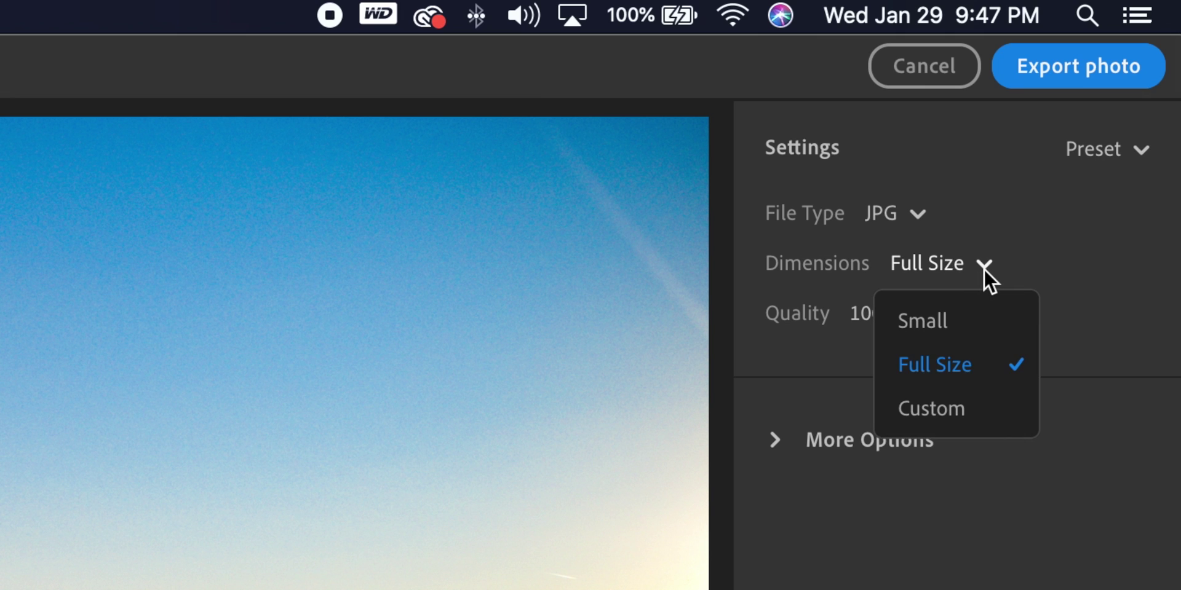
click(950, 362)
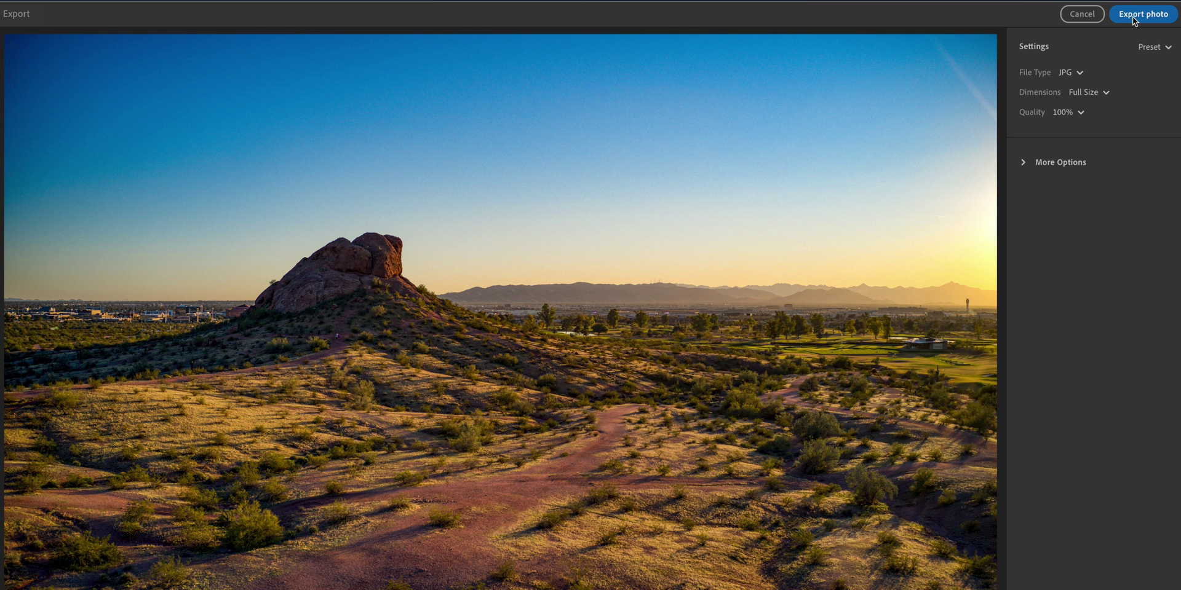
Export the photo as a 100% quality JPG into a new Final Edits folder.
click(1134, 21)
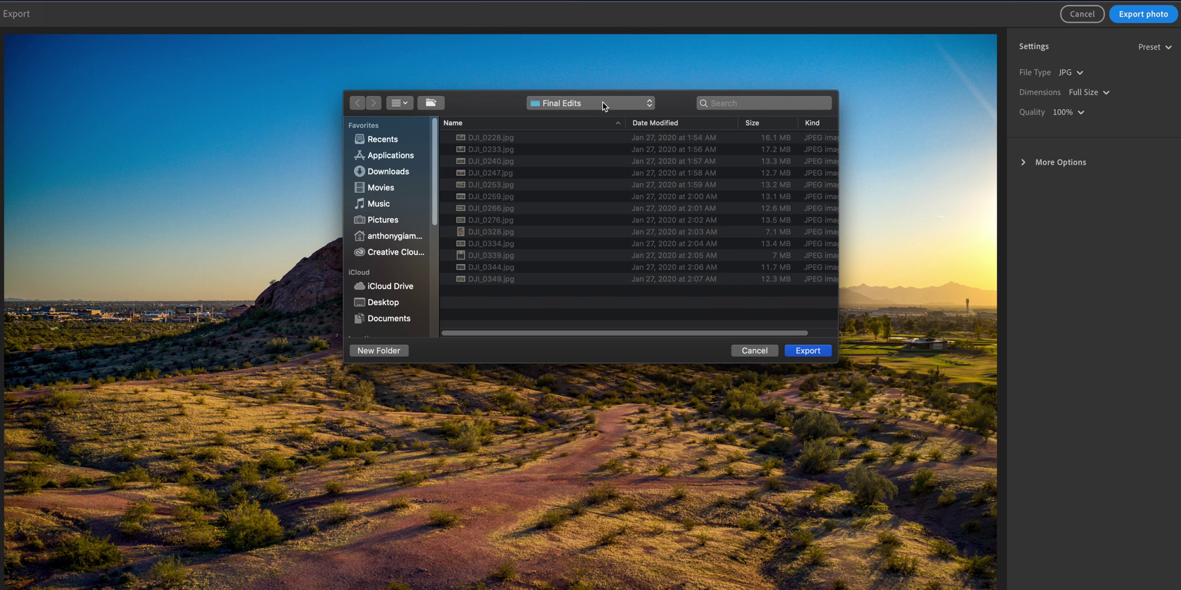
click(389, 351)
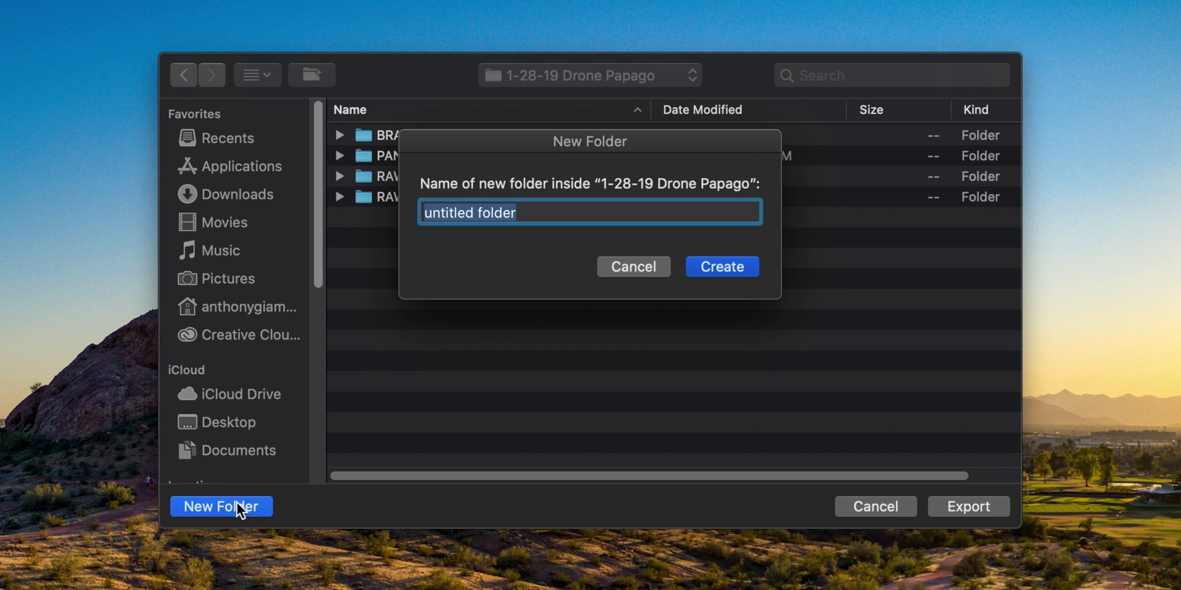
text(Fi)
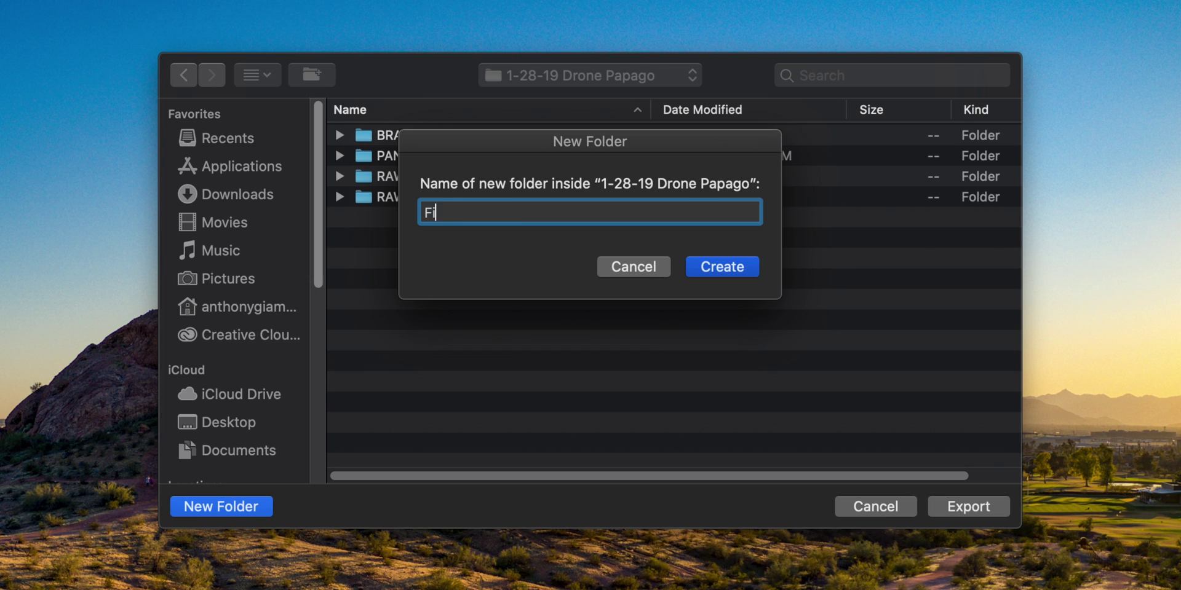
text(nal Edits)
key(Return)
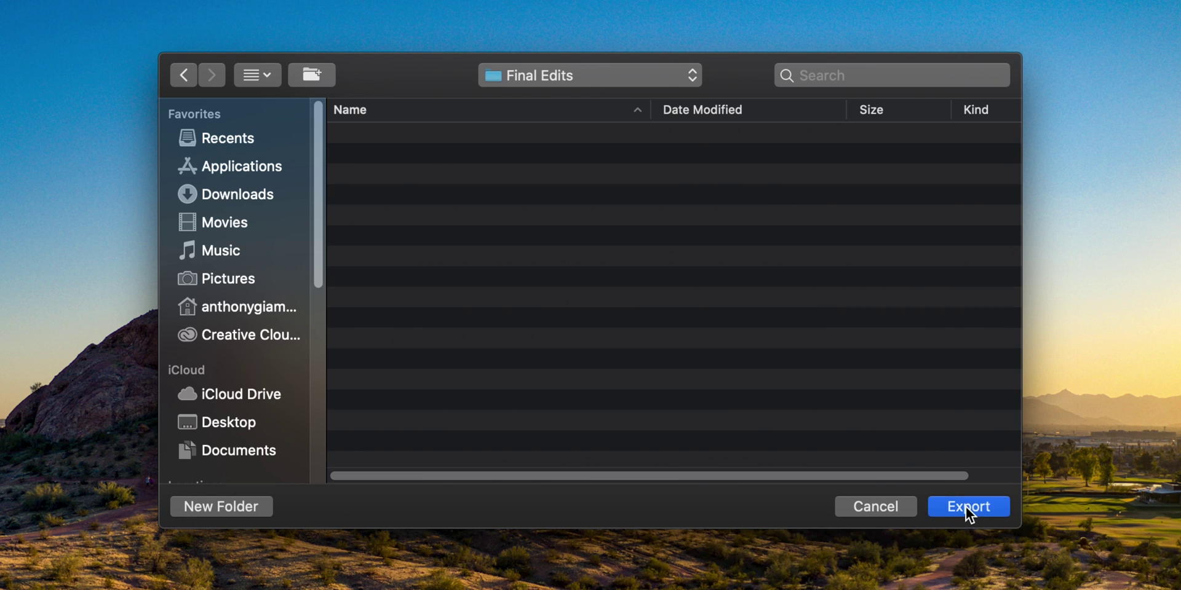
click(968, 506)
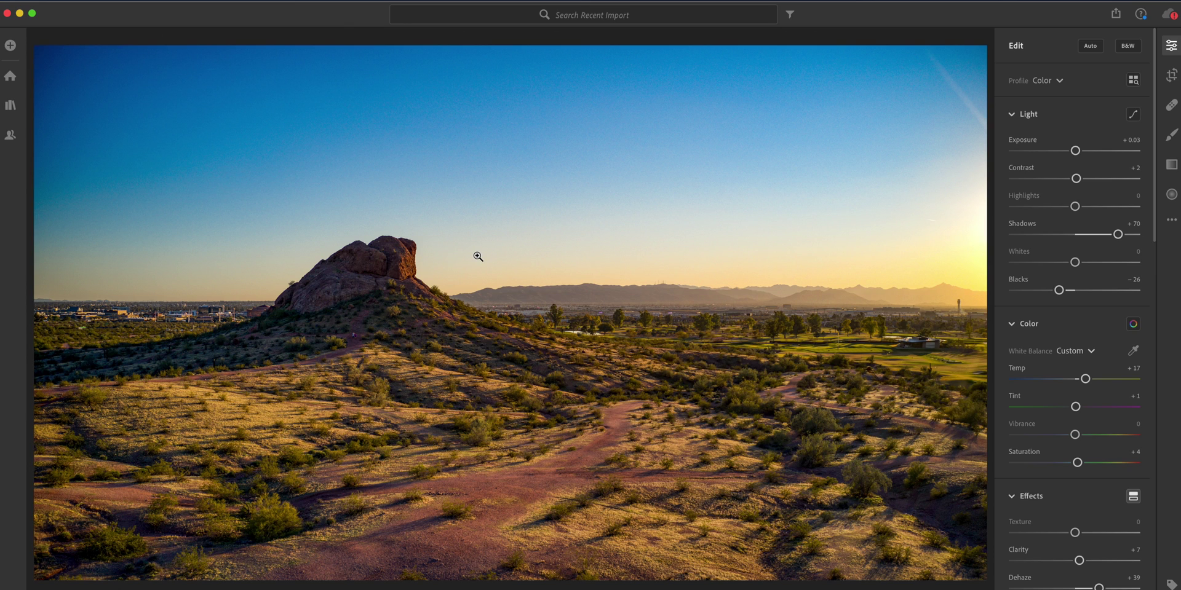
Browse the set, switch to Square Grid, and open the red rock formation photo.
key(Right)
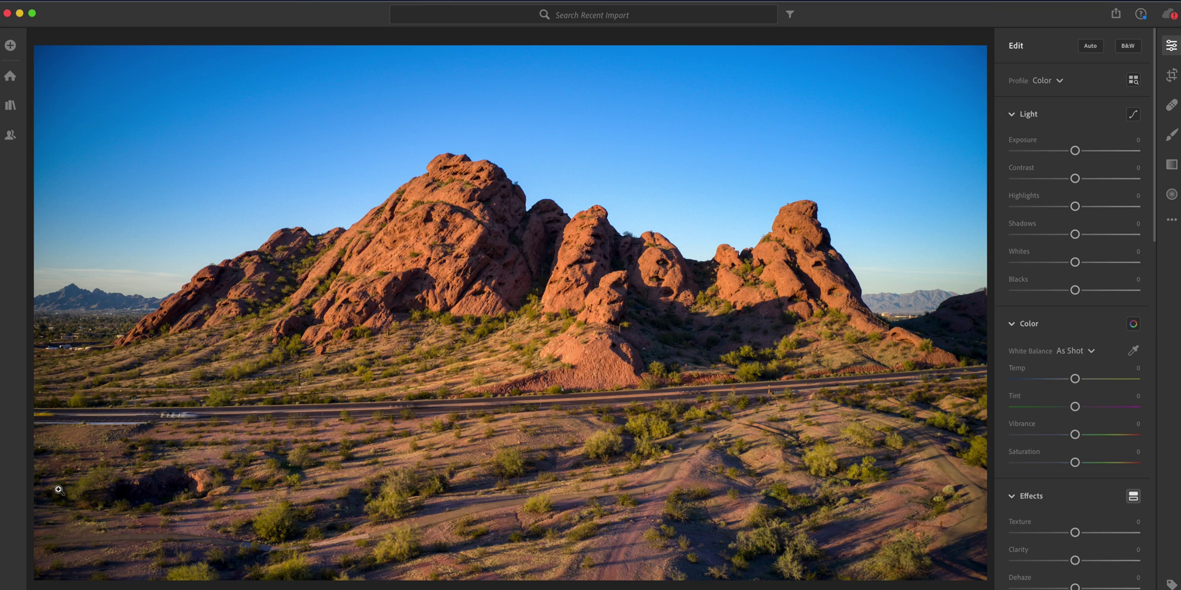
key(Right)
key(shift+g)
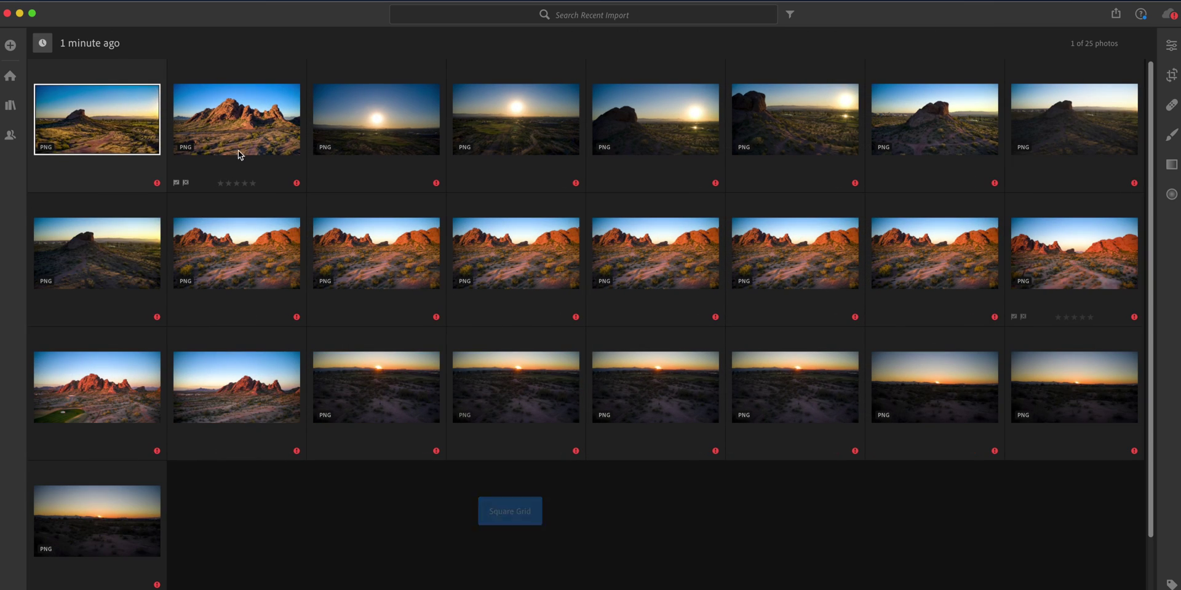
double_click(251, 137)
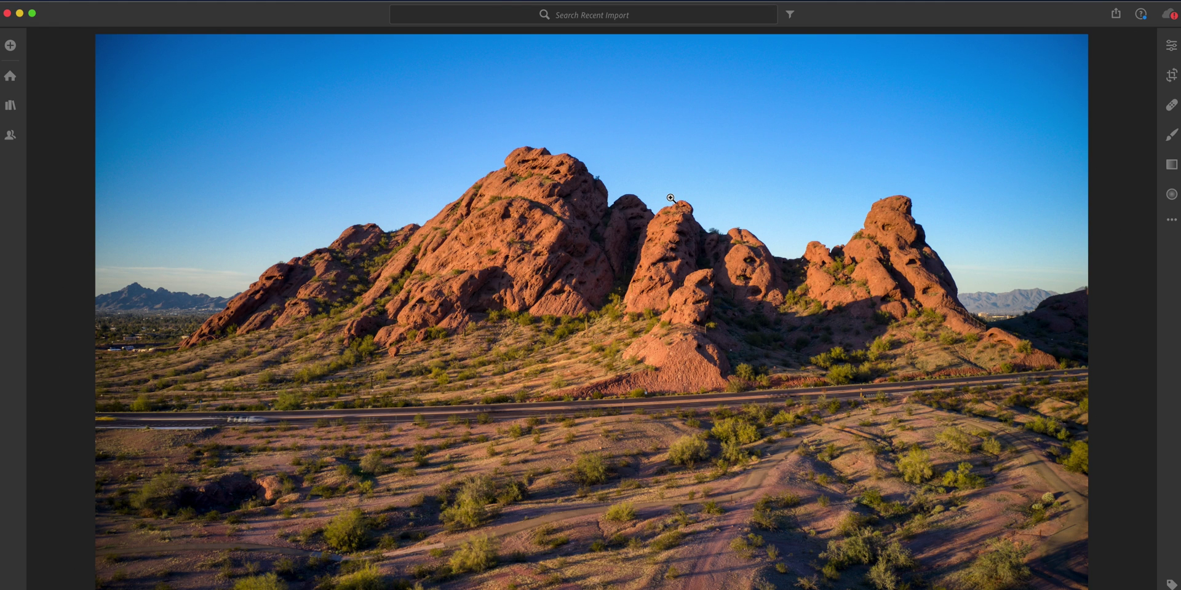
key(Right)
key(Left)
Set Geometry Distortion to +29 and enable Constrain Crop on the red rock photo.
click(1173, 51)
scroll(1109, 318, down, 10)
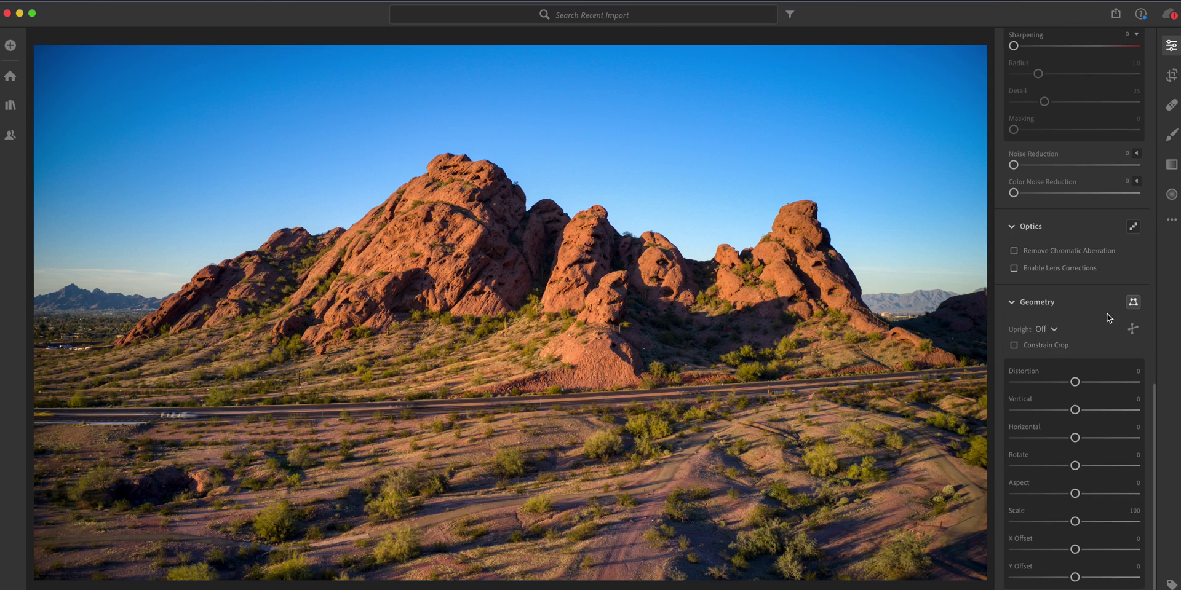
drag(1076, 382, 1095, 384)
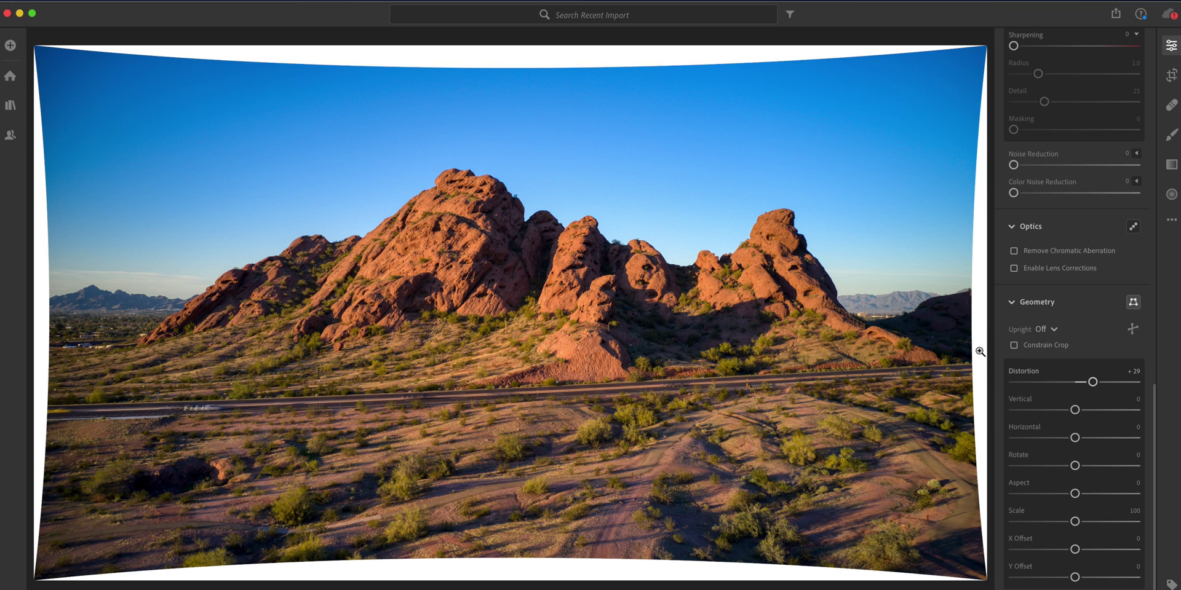
click(1014, 345)
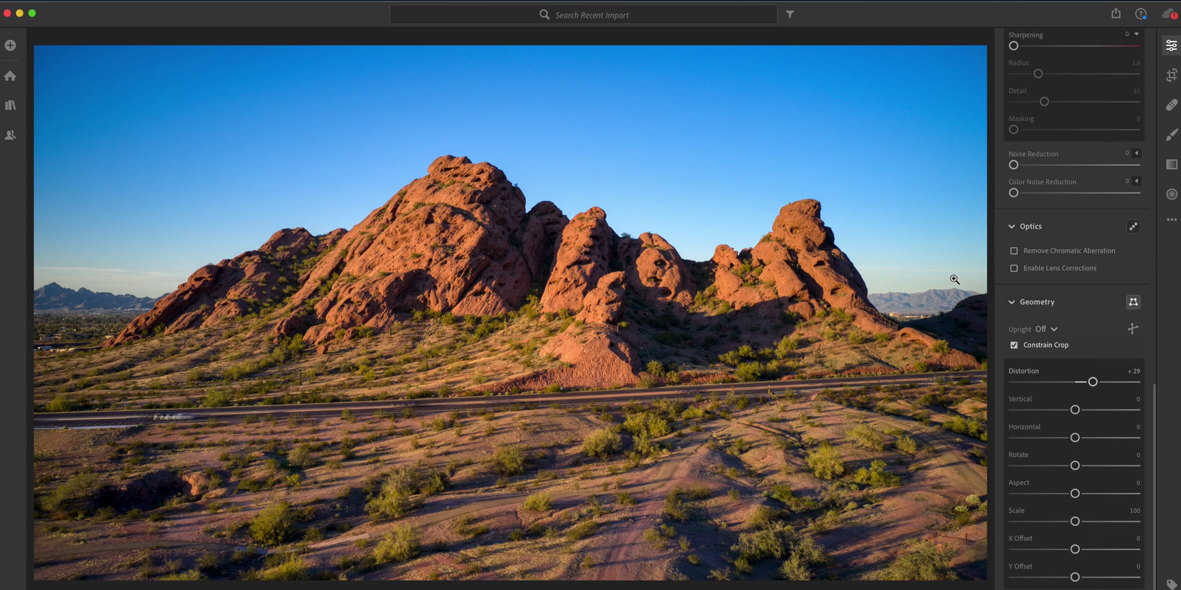
scroll(1076, 132, up, 10)
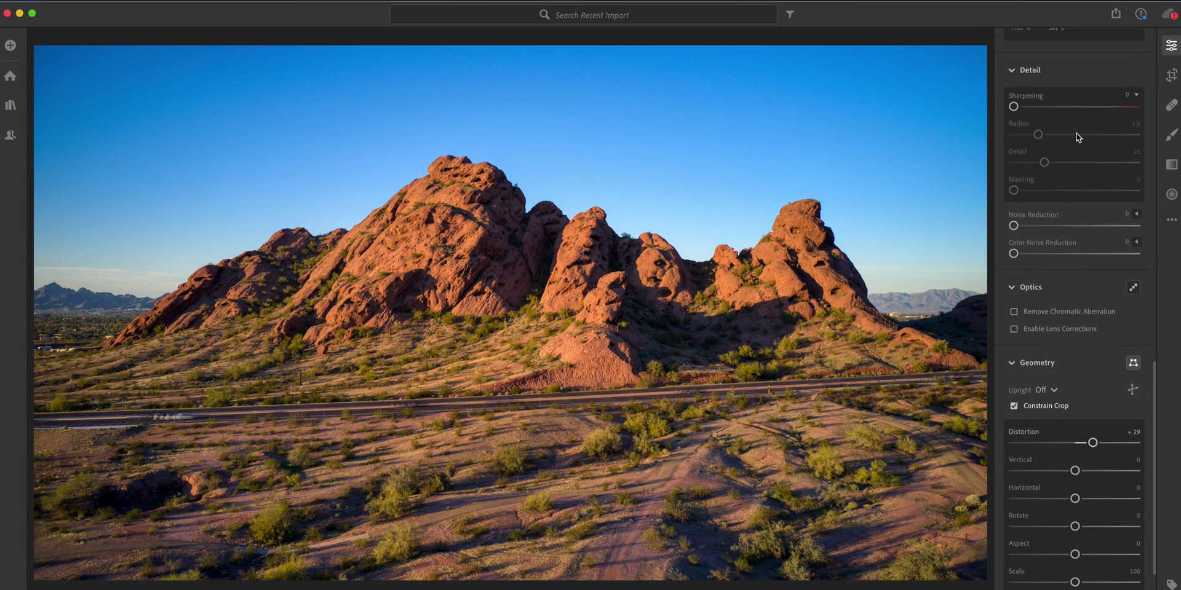
scroll(1076, 132, up, 7)
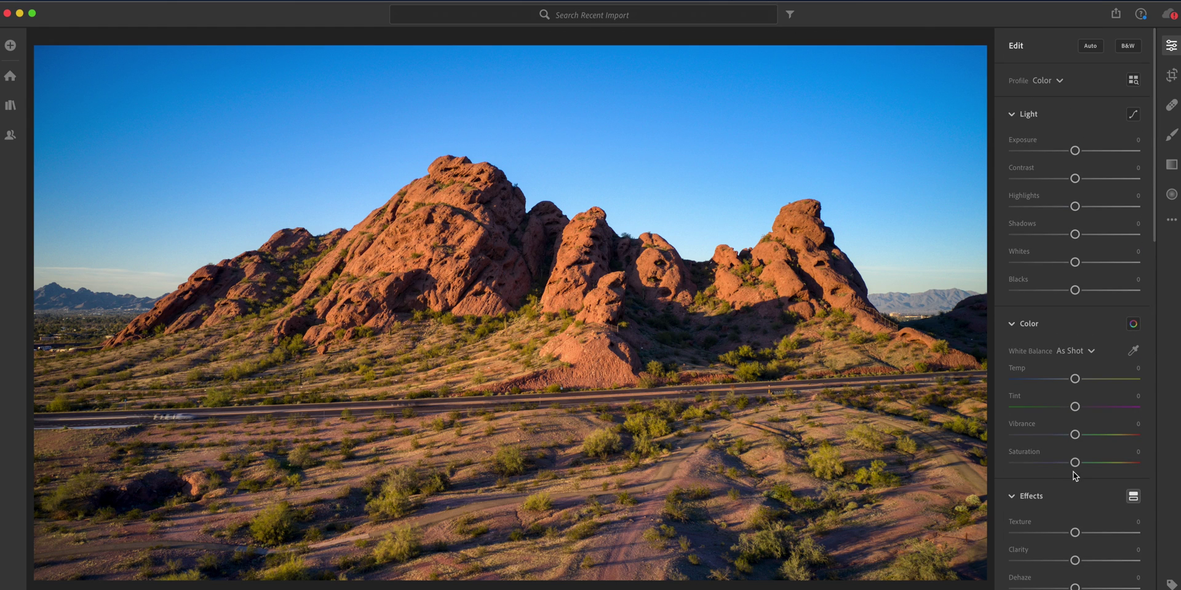
Set Shadows +22, Blacks −46, Temp +5, a slight Saturation boost and Dehaze +9.
mouse_move(1082, 237)
mouse_down()
mouse_move(1106, 238)
mouse_move(1091, 245)
mouse_up()
drag(1075, 292, 1042, 305)
drag(1076, 379, 1078, 382)
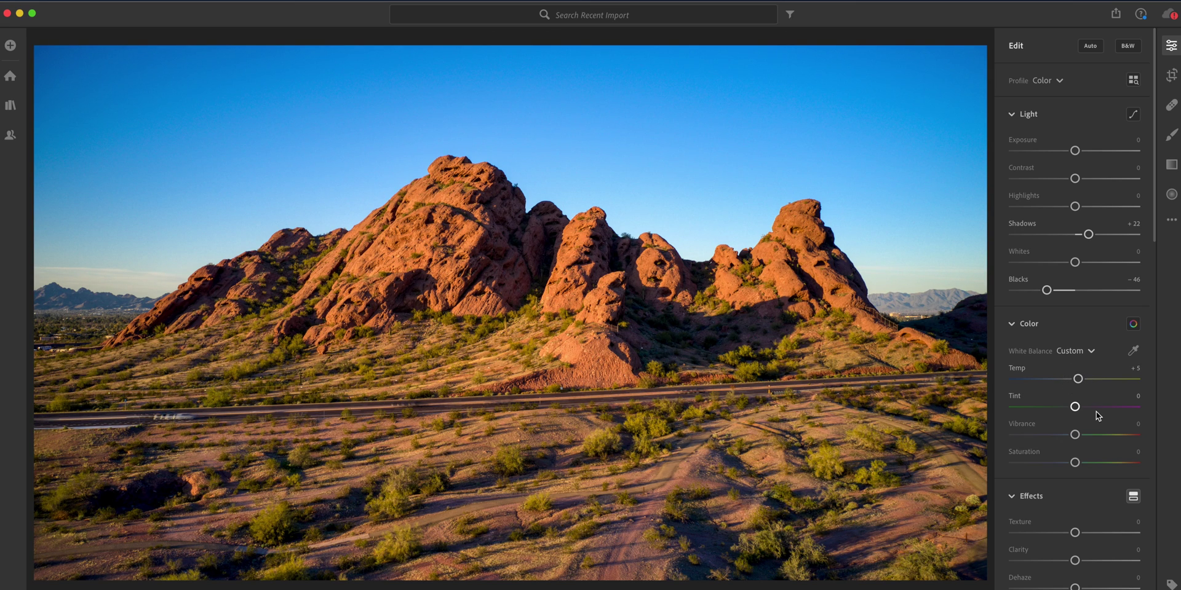
drag(1074, 466, 1077, 466)
scroll(1076, 532, down, 2)
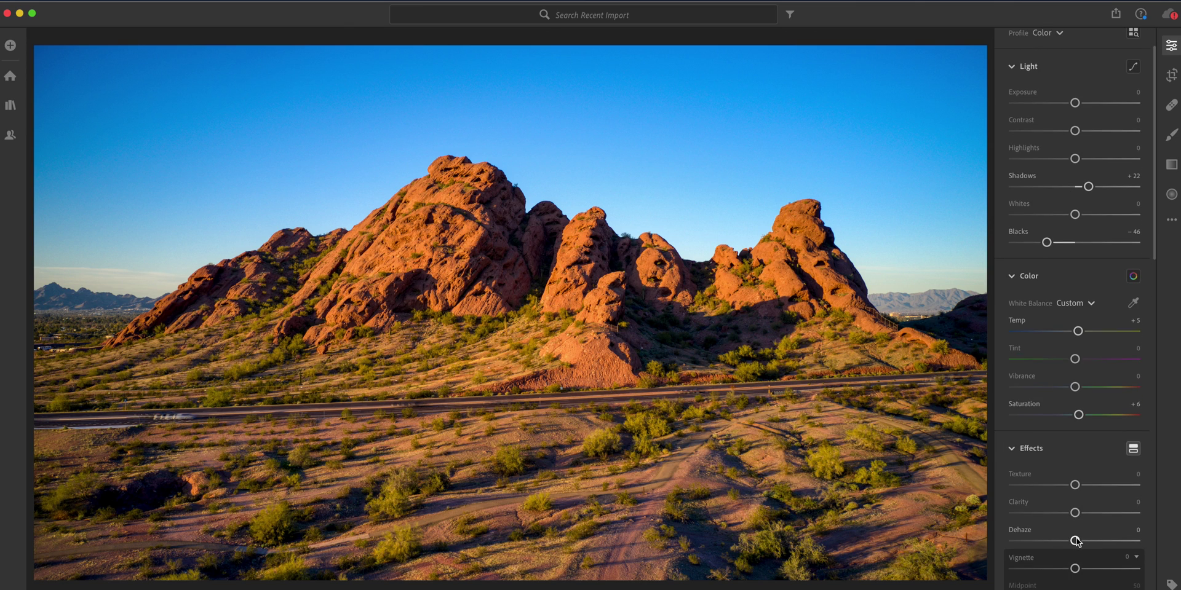
drag(1076, 541, 1084, 540)
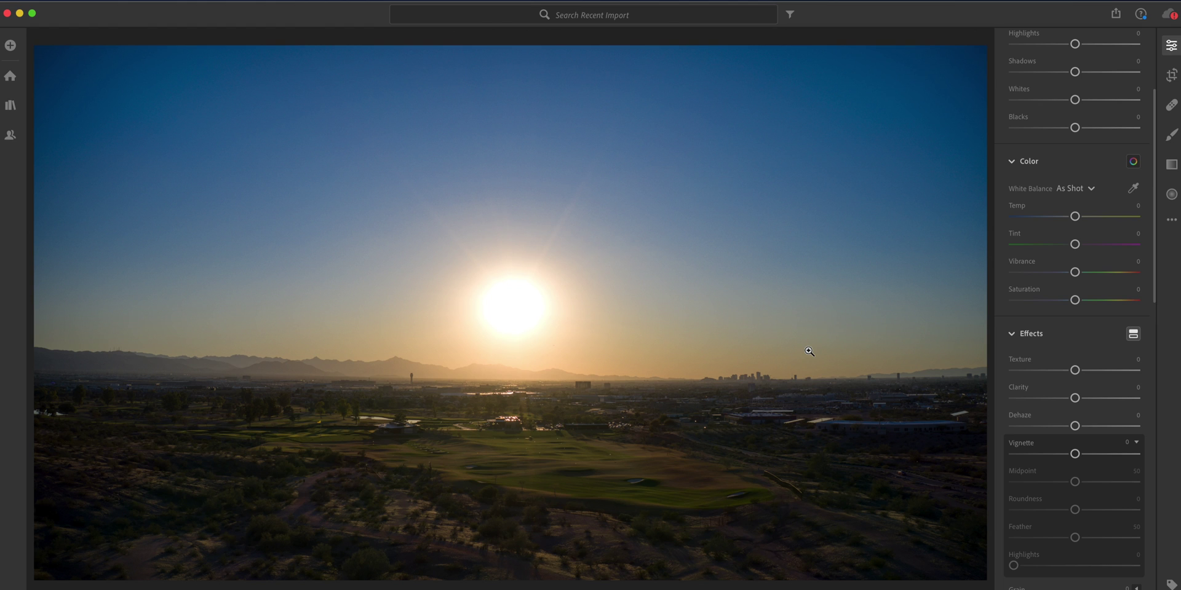
Apply +25 Distortion correction with Constrain Crop to remove the curved white borders.
scroll(1119, 471, down, 10)
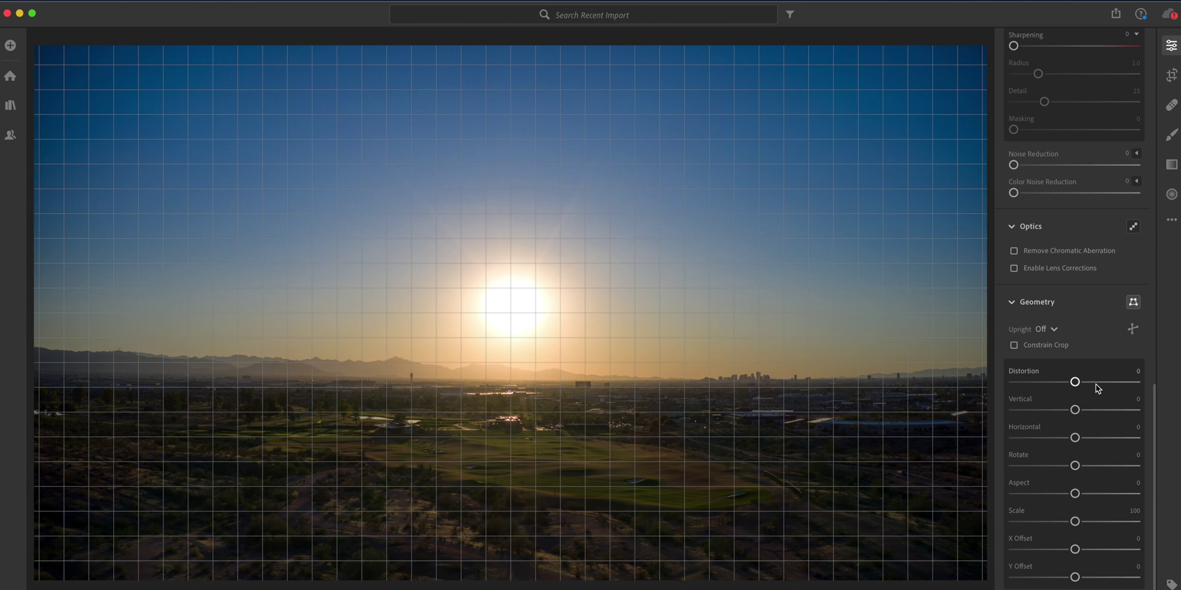
drag(1077, 381, 1093, 382)
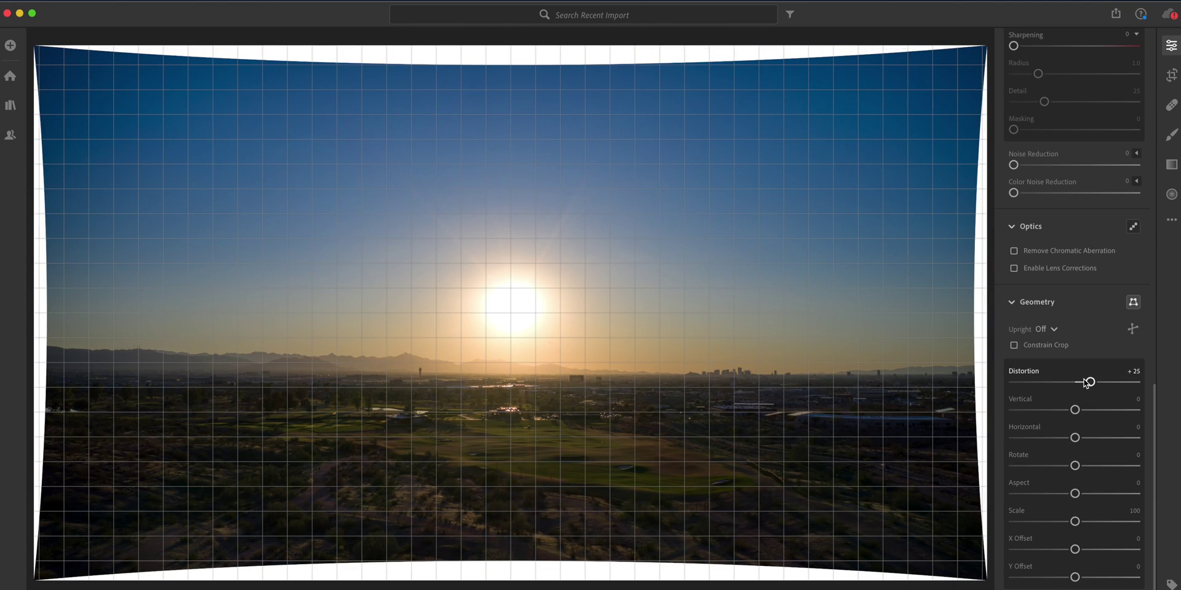
click(1015, 346)
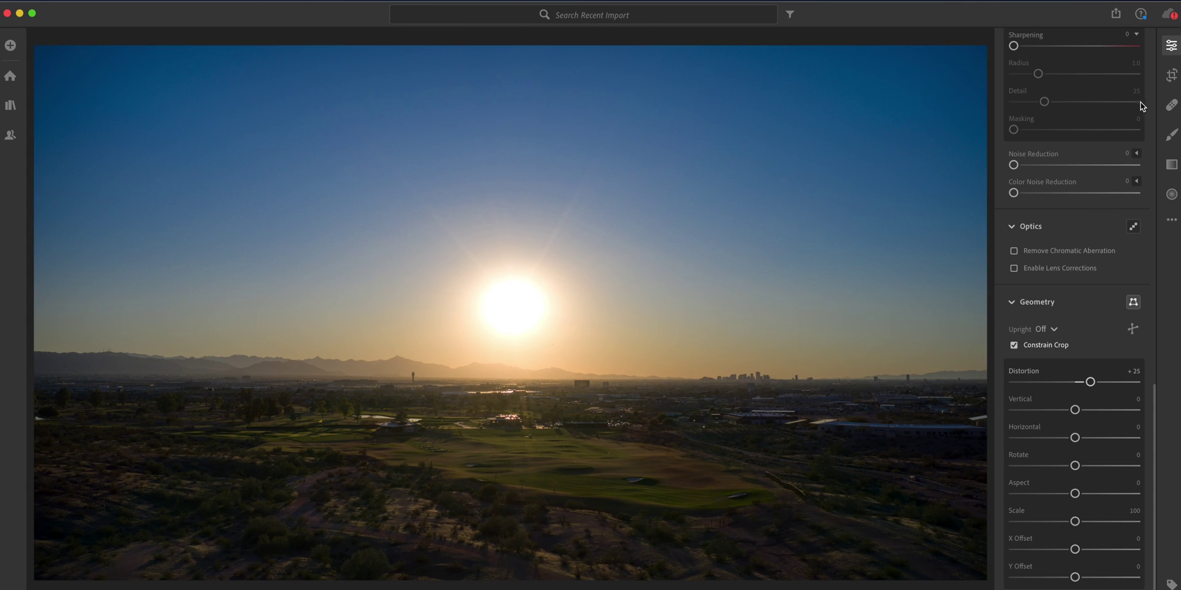
Crop the golf course sunset to a tall portrait frame centred on the sun.
click(1172, 75)
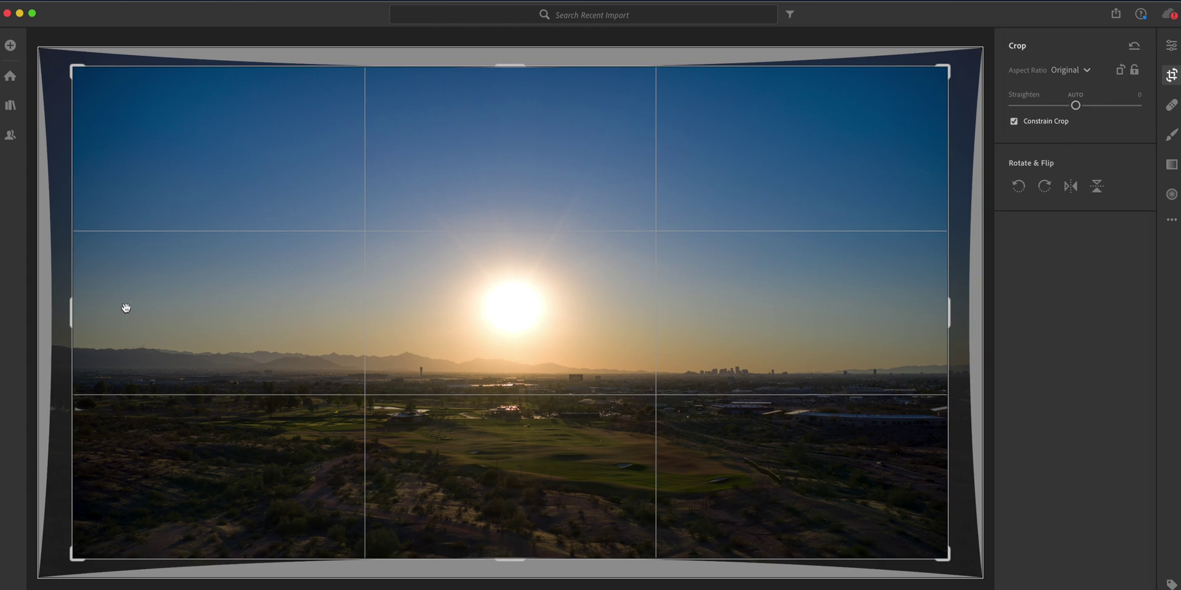
drag(71, 317, 197, 316)
drag(857, 318, 706, 330)
key(e)
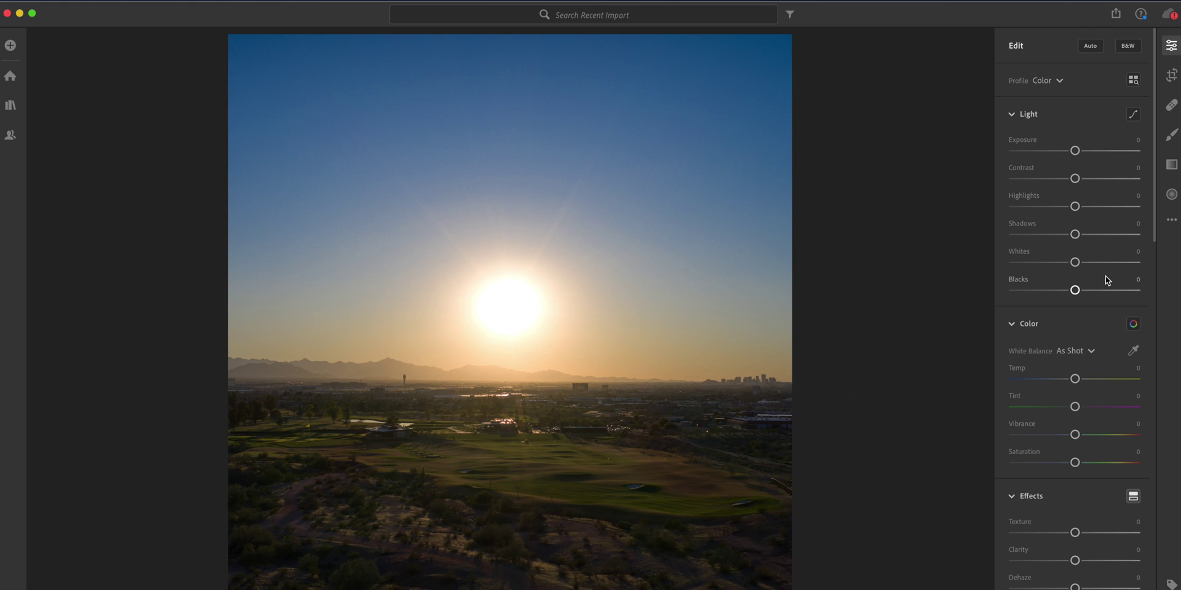
Set Dehaze +34, Temp +15, Shadows +77 and Clarity +8 on the portrait sunset.
scroll(1088, 313, down, 2)
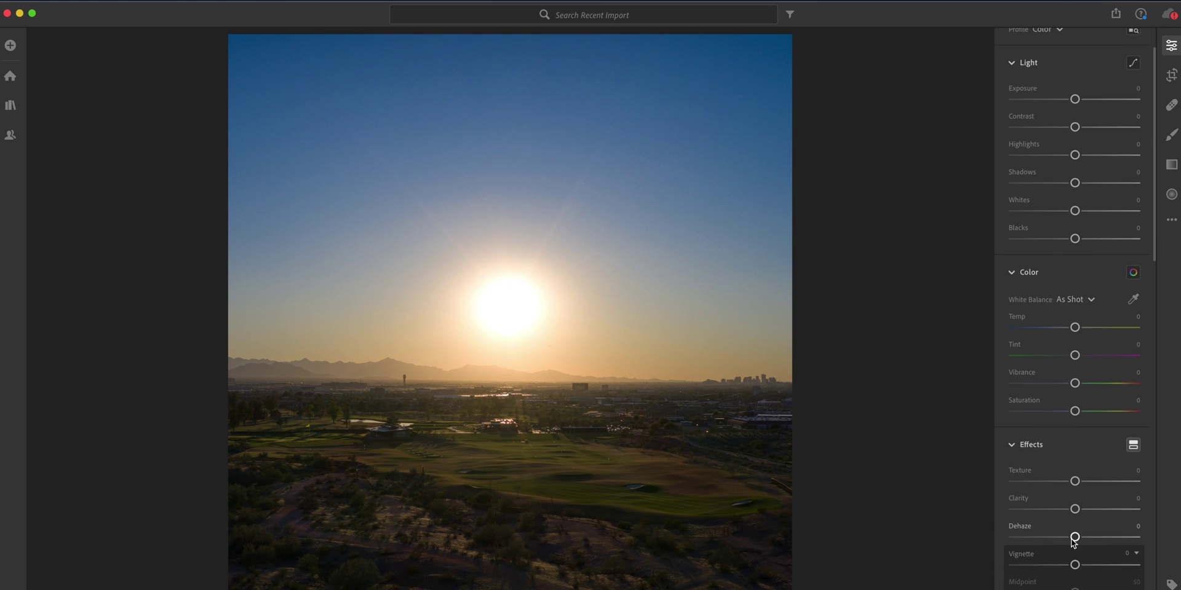
drag(1075, 537, 1097, 540)
drag(1075, 328, 1084, 328)
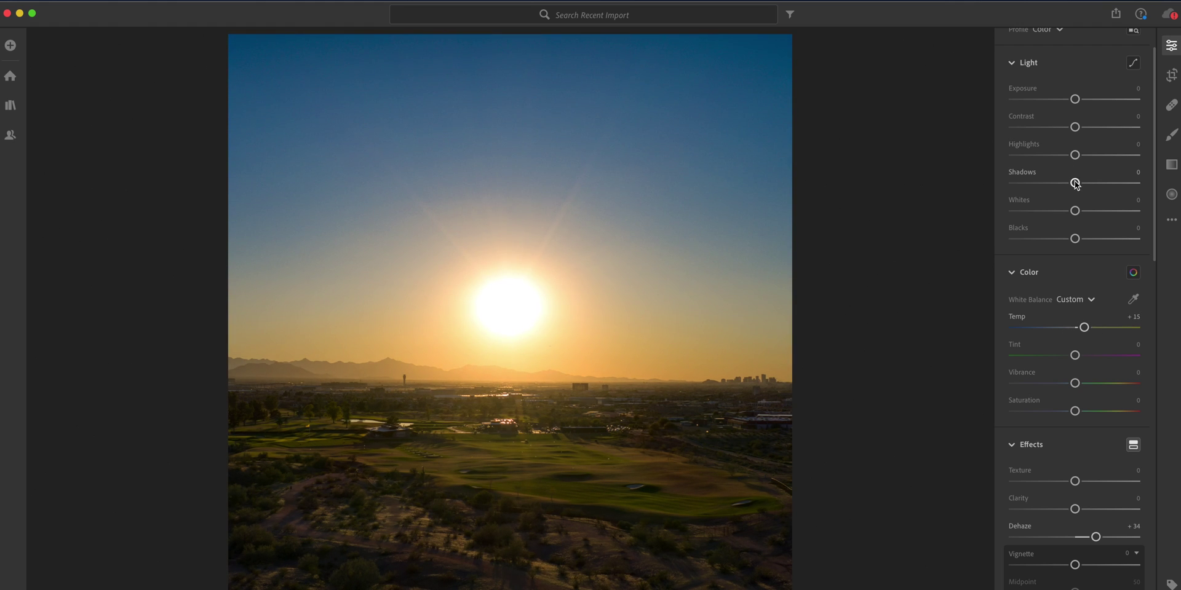
drag(1075, 184, 1108, 182)
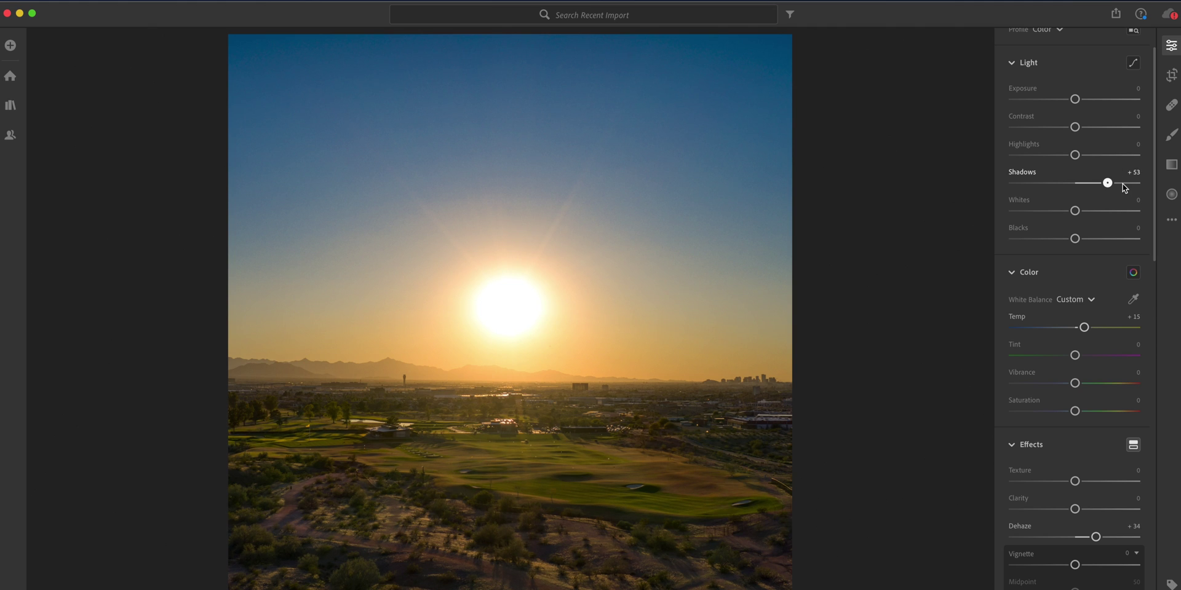
click(1123, 187)
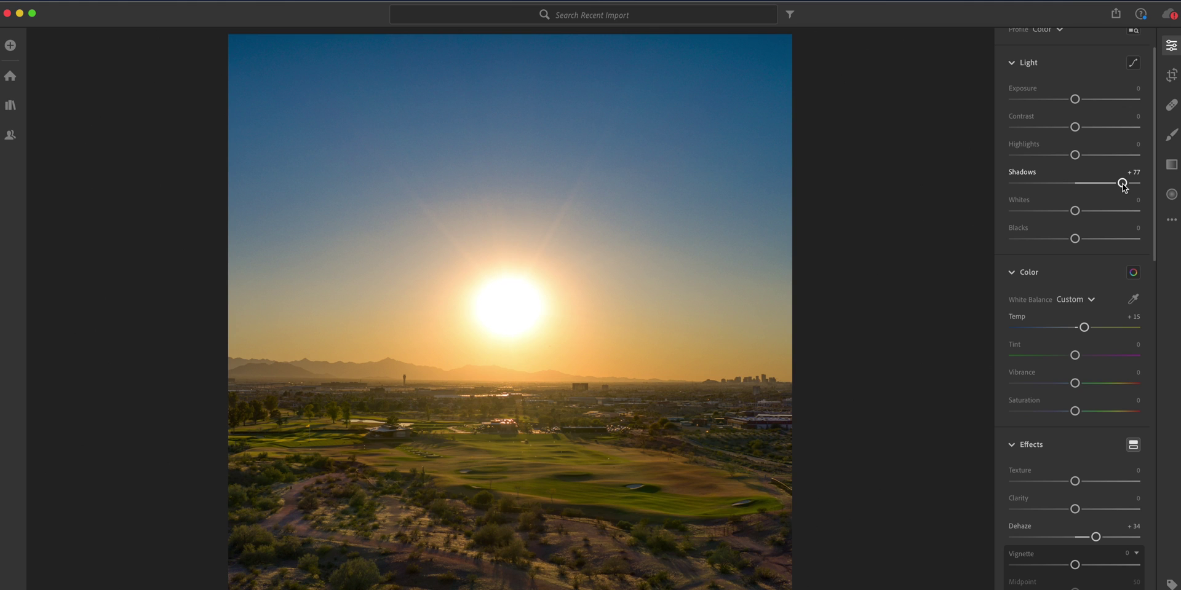
drag(1123, 187, 1120, 189)
scroll(1075, 409, down, 3)
drag(1075, 397, 1080, 397)
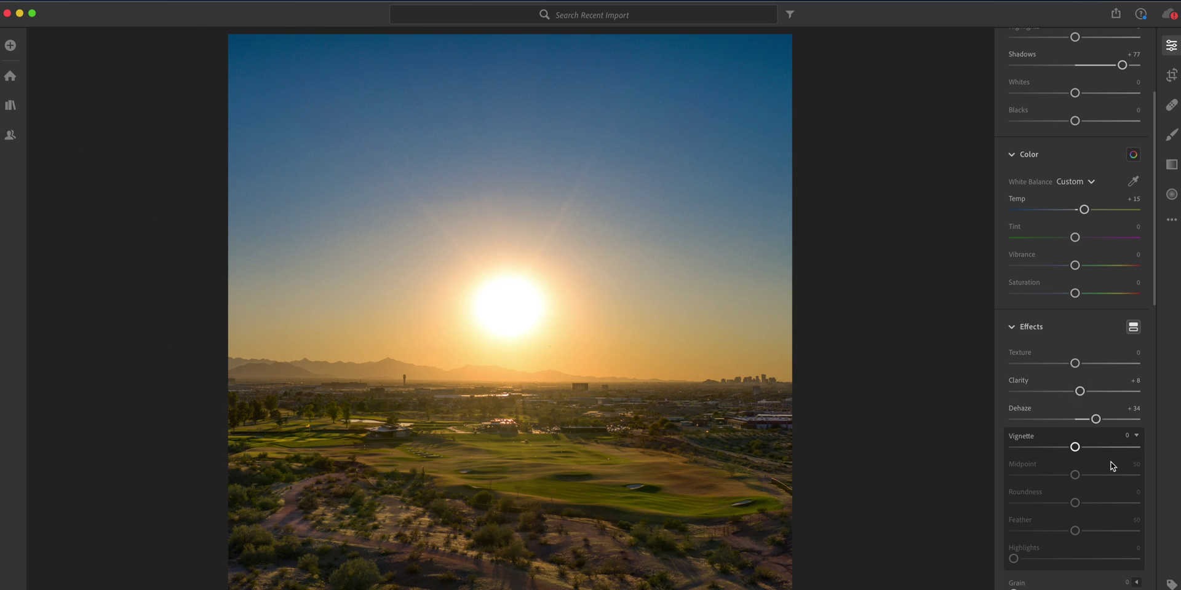
Reopen the Crop tool to check the sunset photo's frame.
scroll(1101, 467, down, 5)
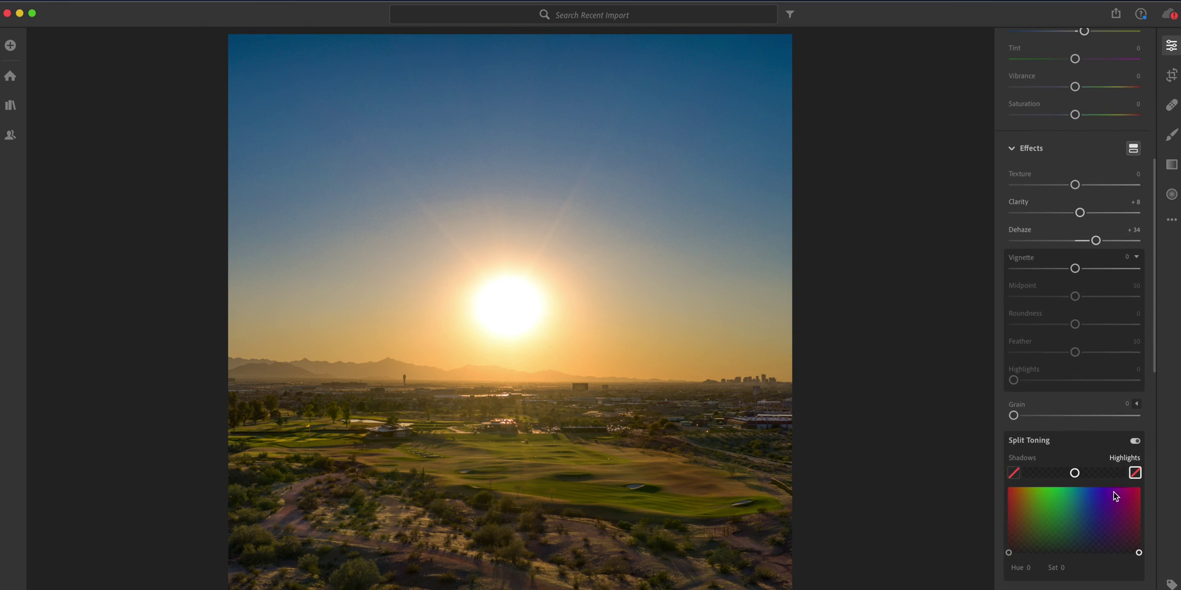
click(1171, 83)
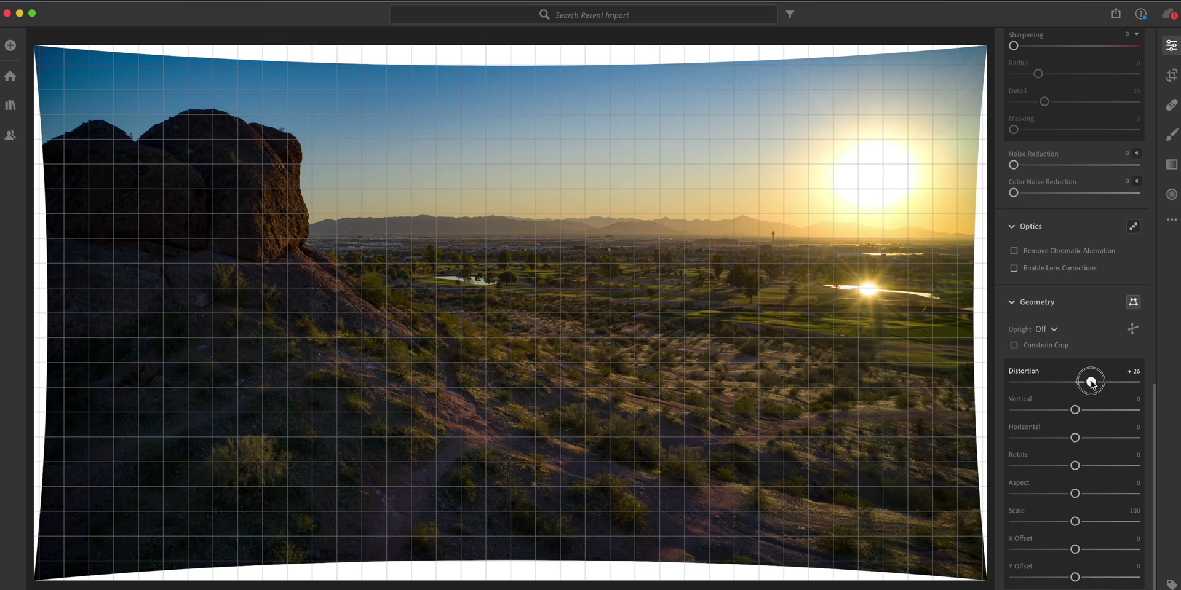
drag(1090, 381, 1091, 383)
click(1015, 346)
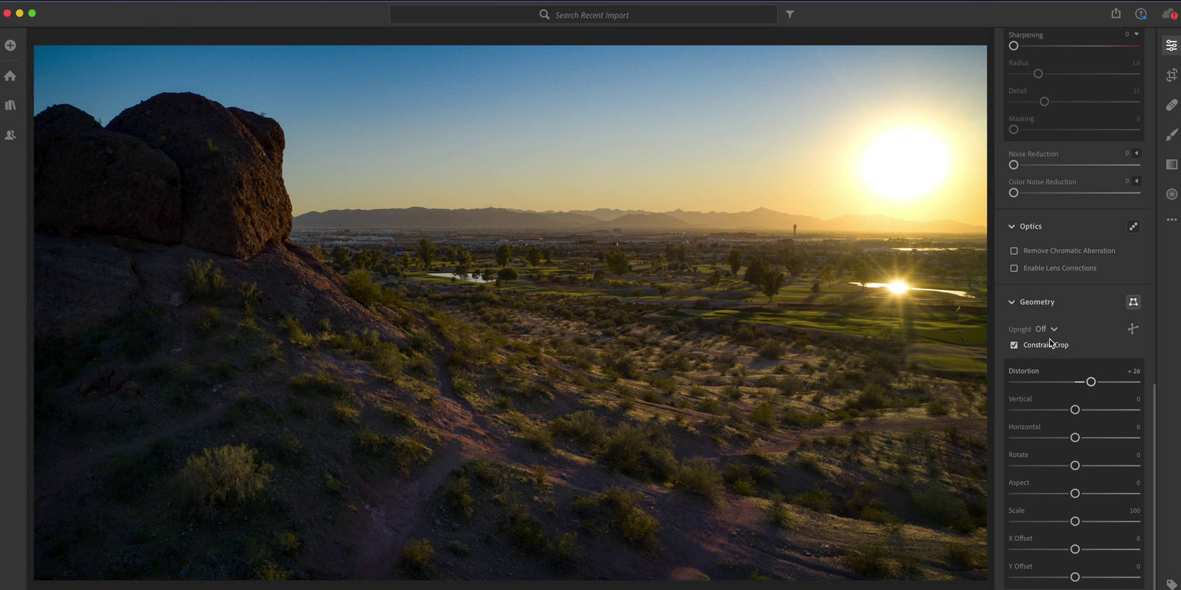
scroll(1050, 342, up, 10)
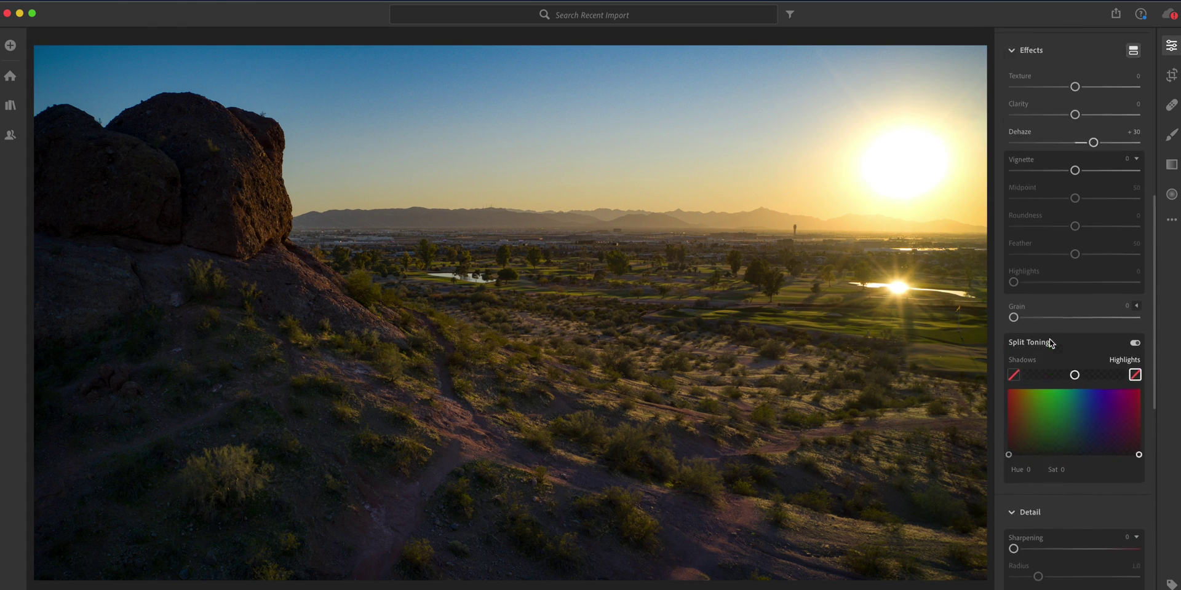
scroll(1050, 343, up, 10)
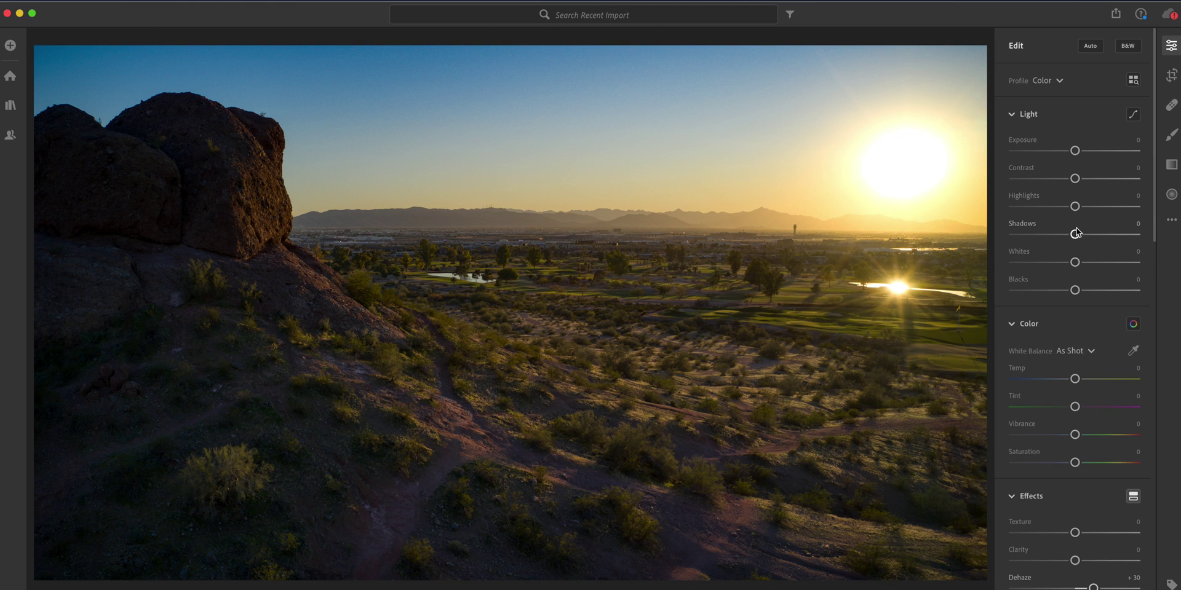
drag(1076, 233, 1115, 239)
drag(1076, 381, 1081, 384)
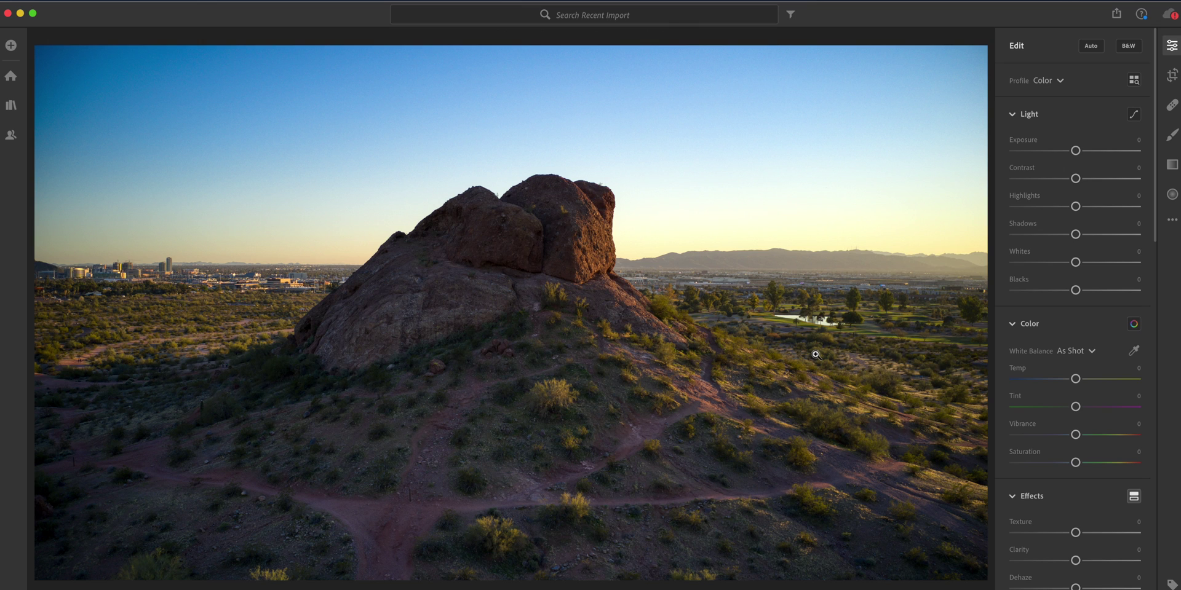
Advance to the red-rock photo, try a left-side crop, then undo it.
key(Right)
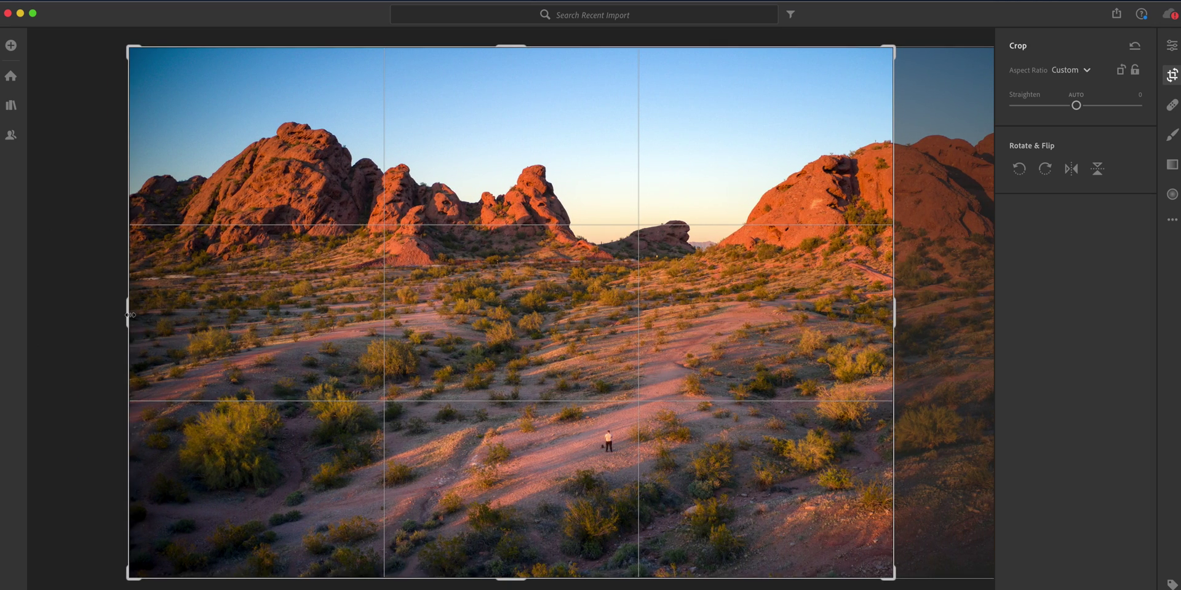
drag(124, 313, 223, 314)
key(e)
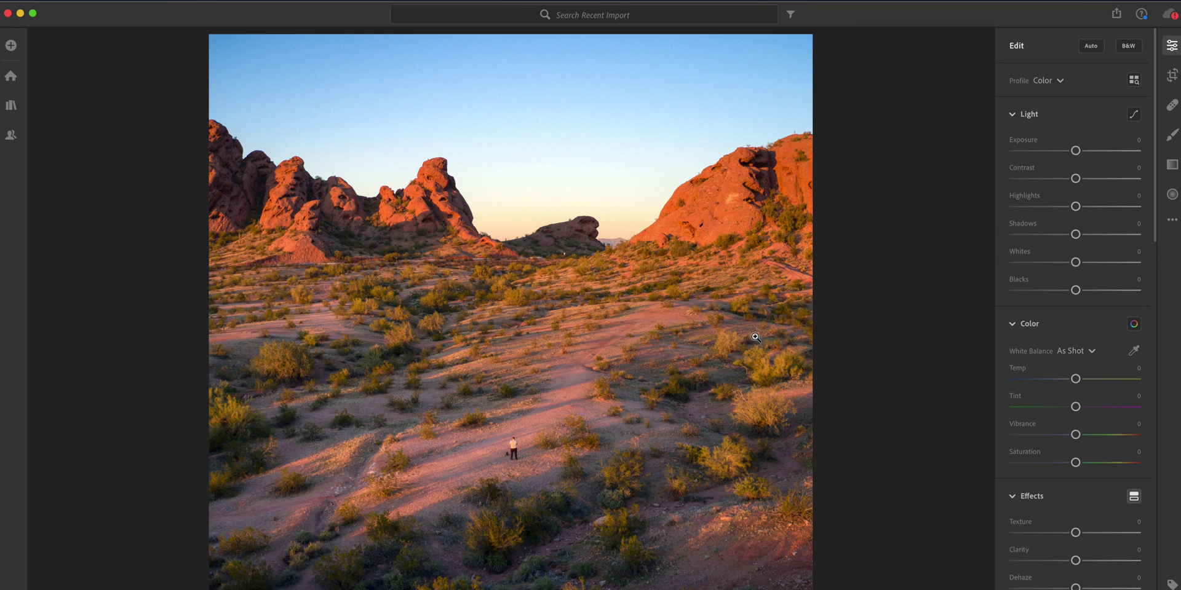
key(super+z)
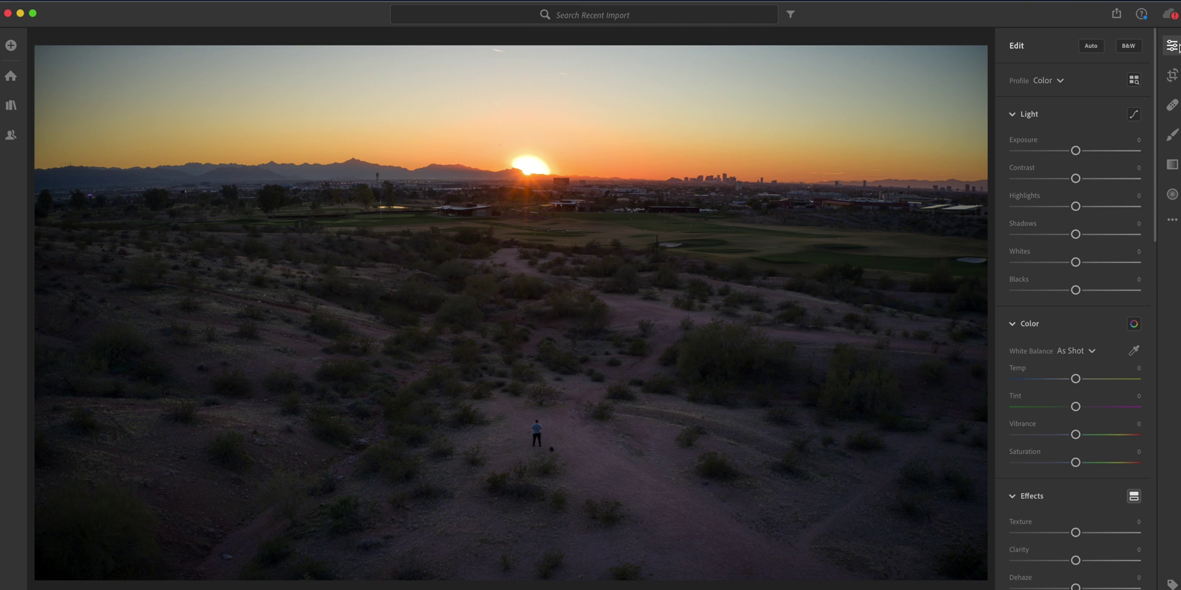
Apply Distortion +41 with Constrain Crop to trim the white curved edges.
scroll(1068, 326, down, 15)
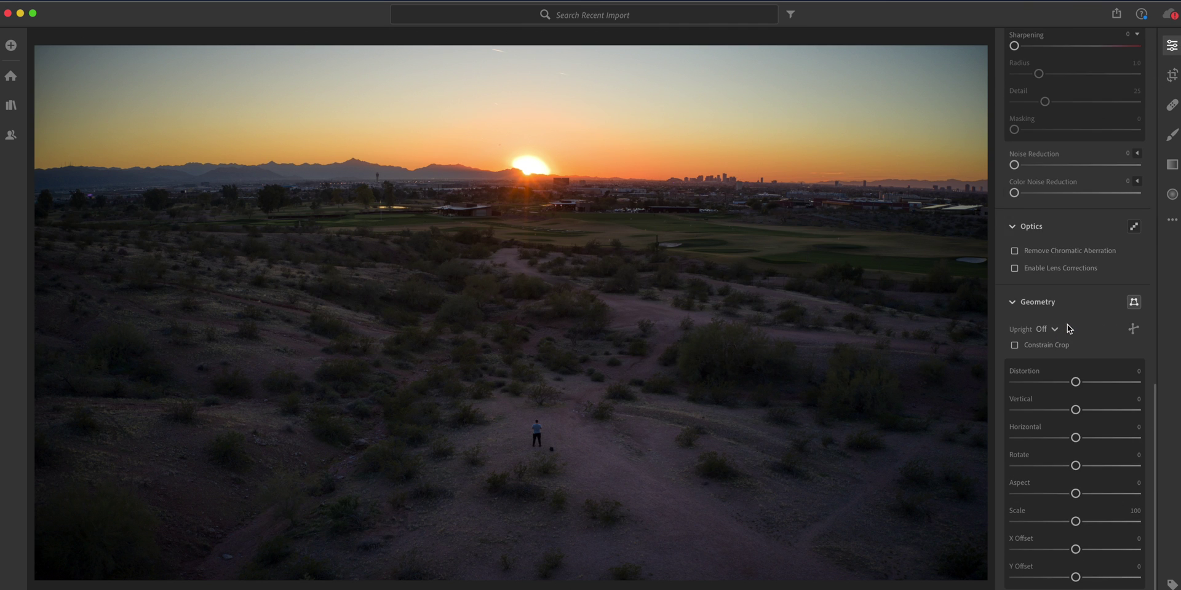
drag(1076, 382, 1102, 383)
click(1015, 346)
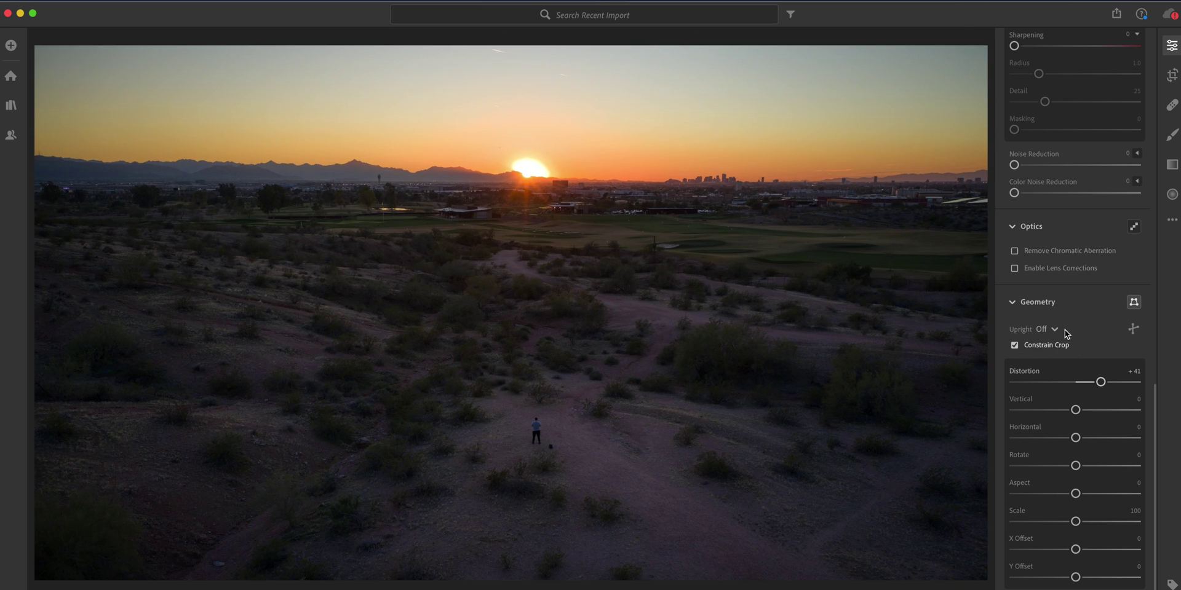
Crop the lone-figure sunset to portrait by trimming both sides.
scroll(1067, 334, up, 15)
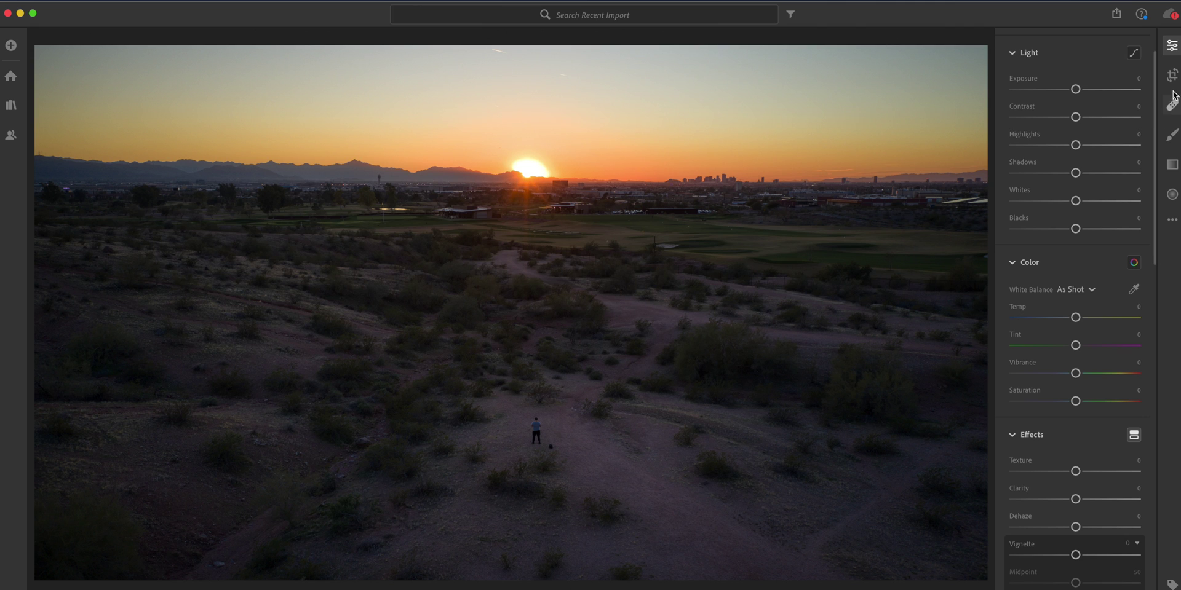
click(1172, 75)
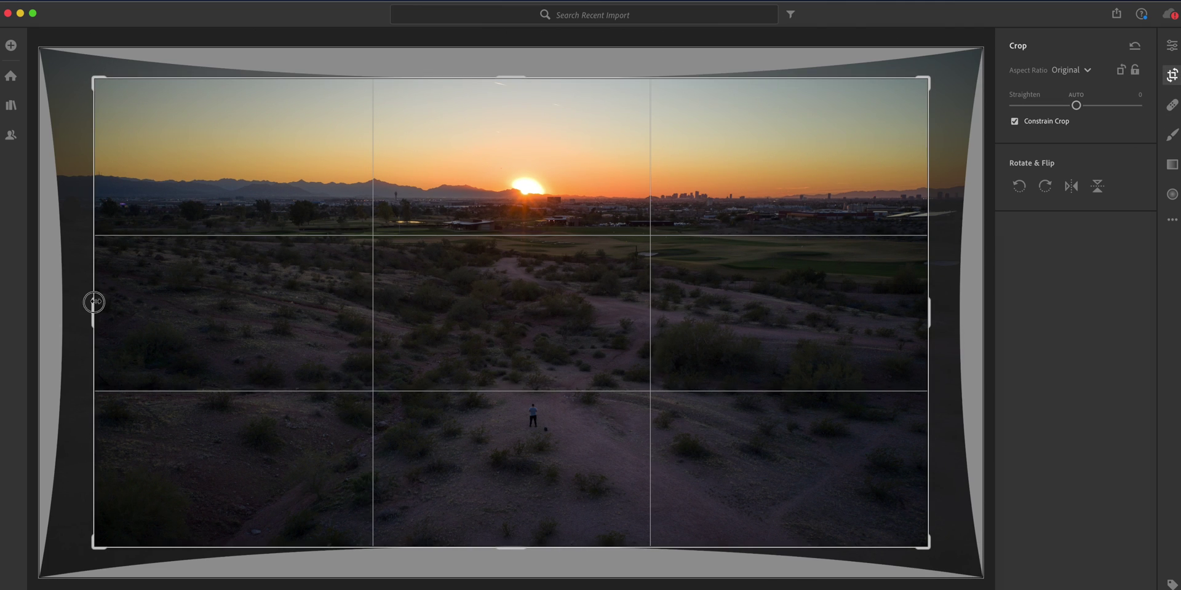
drag(93, 302, 221, 305)
drag(801, 311, 695, 308)
key(e)
Raise Shadows to +87, Temp +15, Saturation +7 and Dehaze +22.
drag(1110, 234, 1129, 234)
drag(1073, 381, 1083, 380)
mouse_move(1075, 462)
mouse_down()
mouse_move(1087, 459)
mouse_move(1083, 438)
mouse_move(1077, 469)
mouse_up()
drag(1076, 587, 1089, 587)
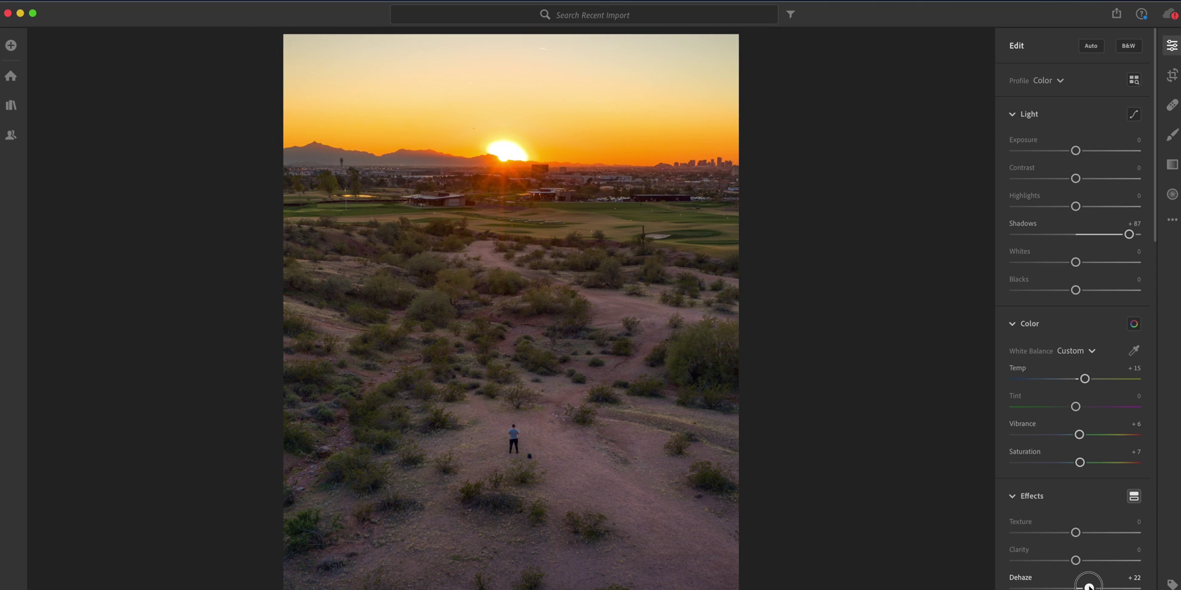
scroll(1085, 533, down, 5)
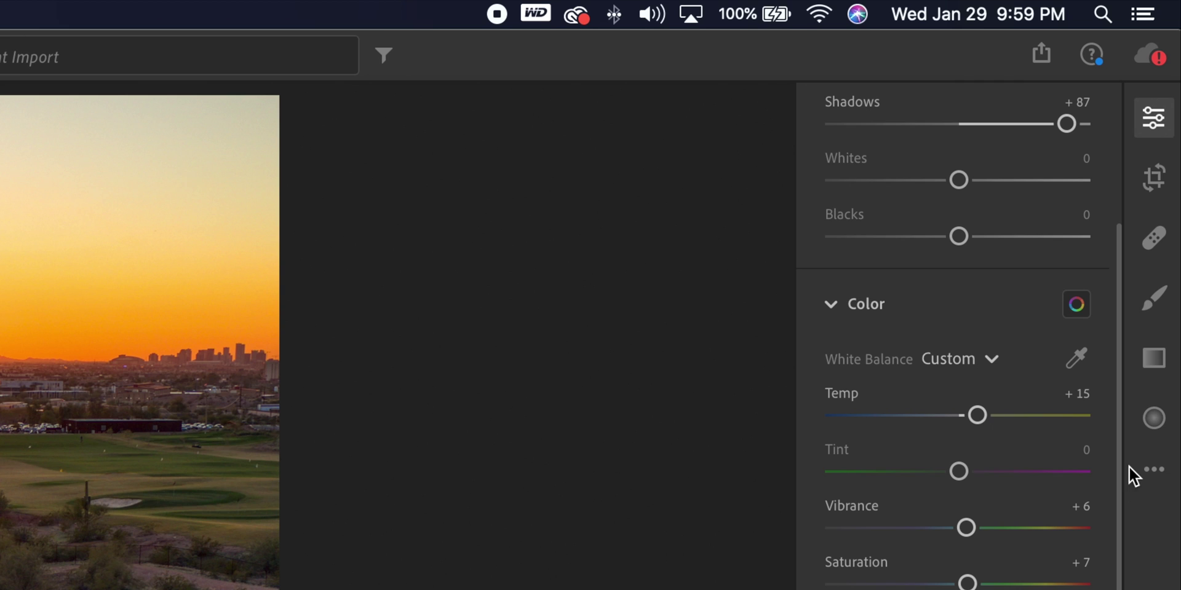
Paint a size 20.1 brush with Temp +12 over the left desert foreground.
click(1150, 305)
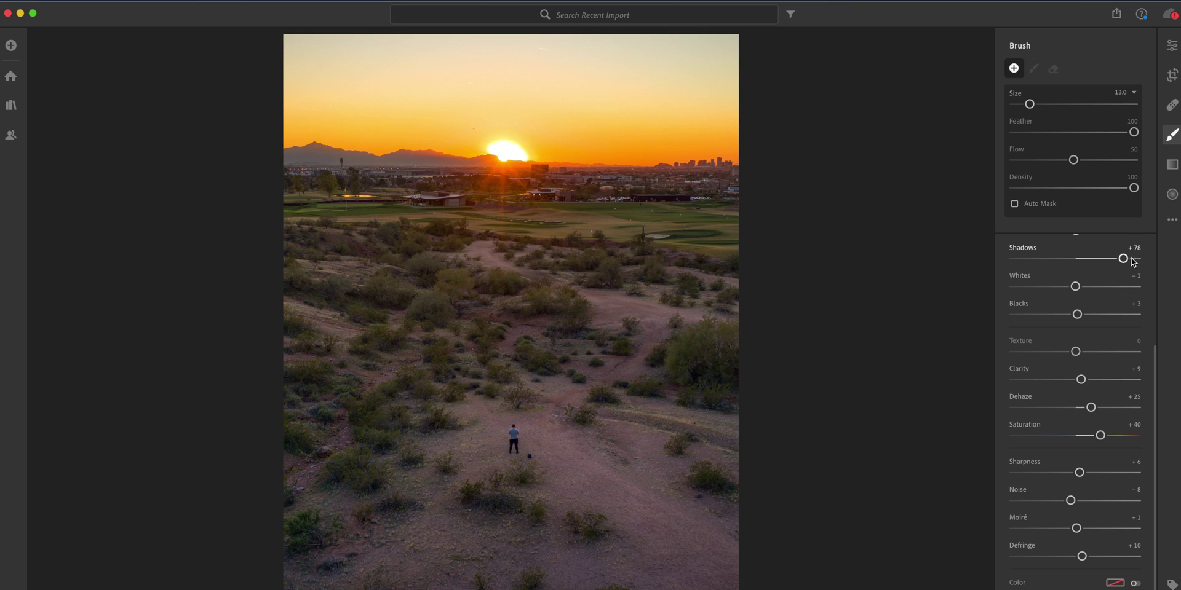
scroll(1122, 261, up, 4)
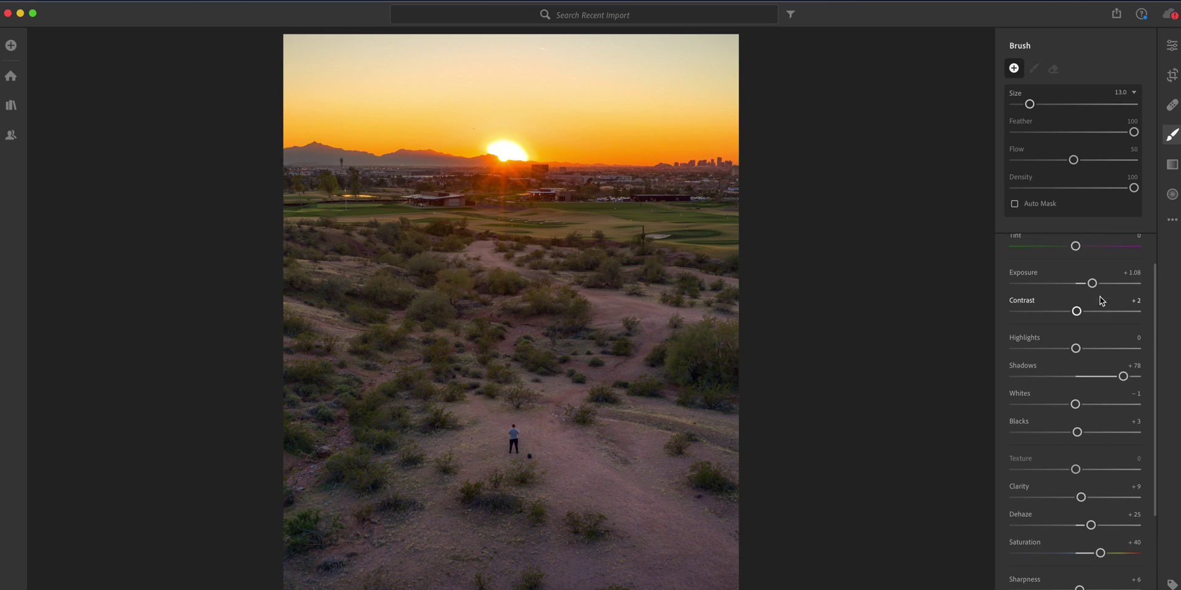
scroll(1095, 286, up, 2)
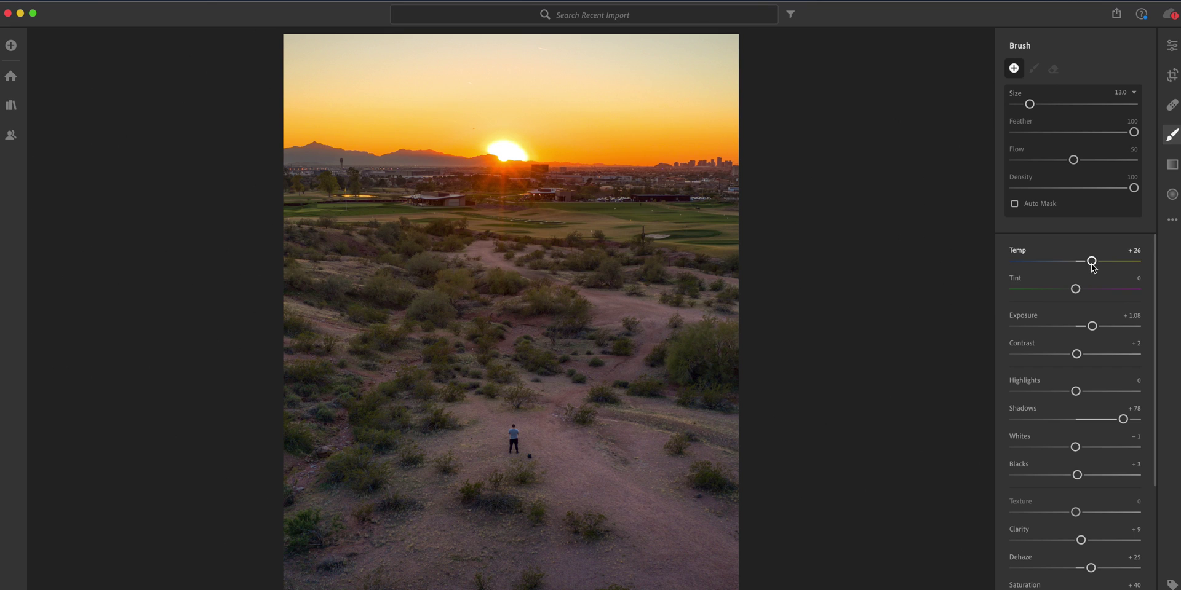
drag(1092, 261, 1083, 261)
drag(1029, 104, 1038, 104)
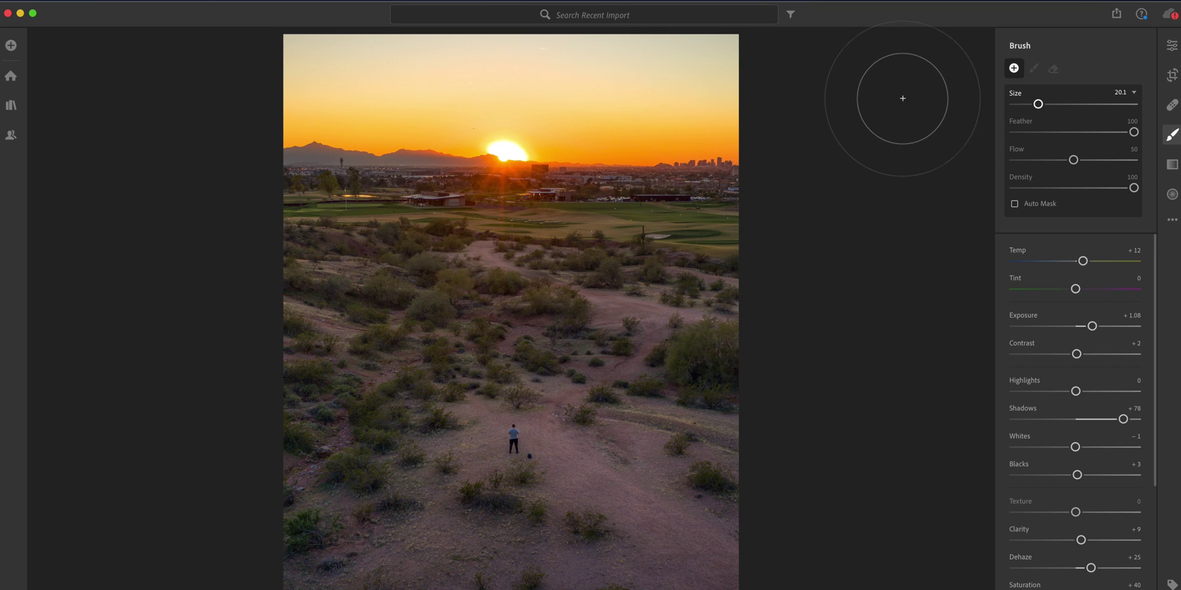
mouse_move(345, 311)
mouse_down()
mouse_move(307, 260)
mouse_move(278, 263)
mouse_move(332, 431)
mouse_move(396, 540)
mouse_move(286, 551)
mouse_move(452, 522)
mouse_move(456, 560)
mouse_up()
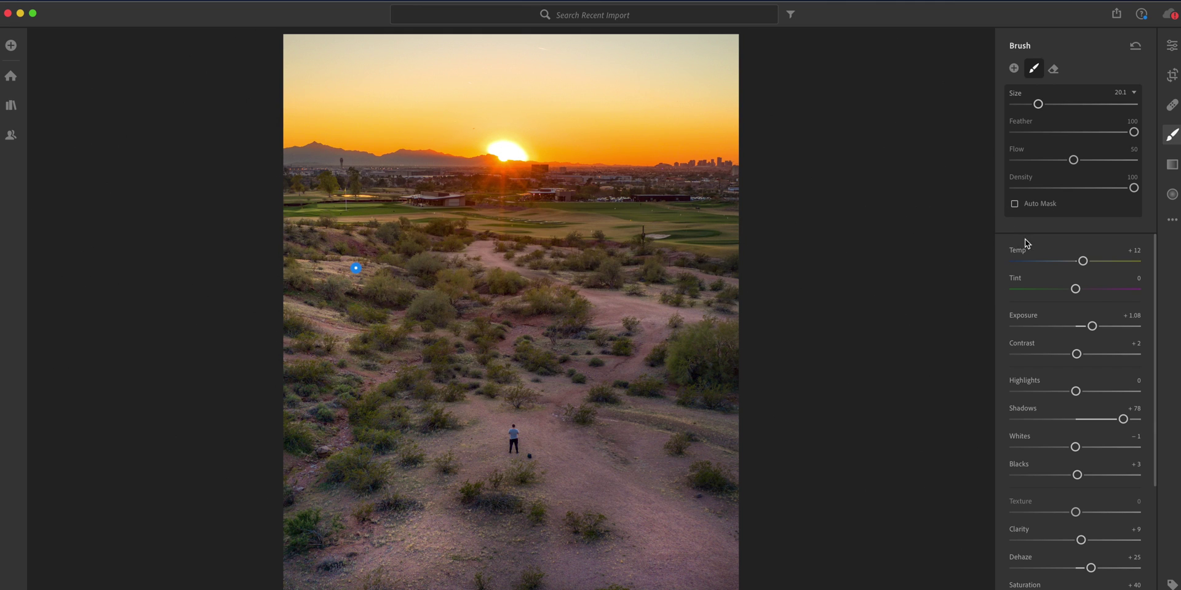
scroll(1100, 311, down, 5)
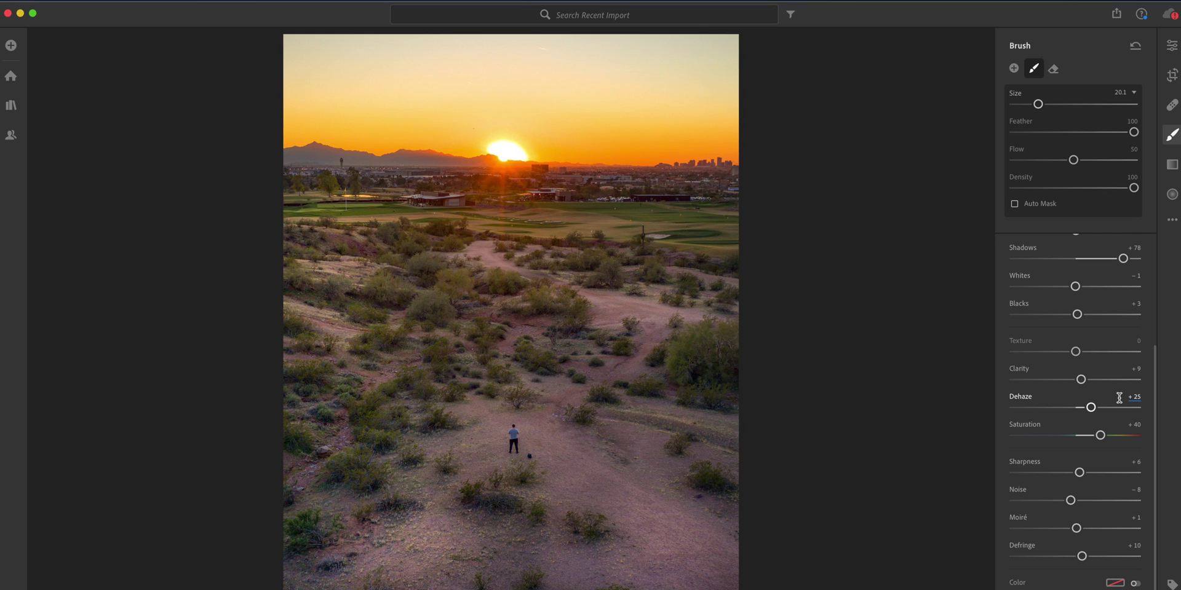
scroll(1114, 376, up, 5)
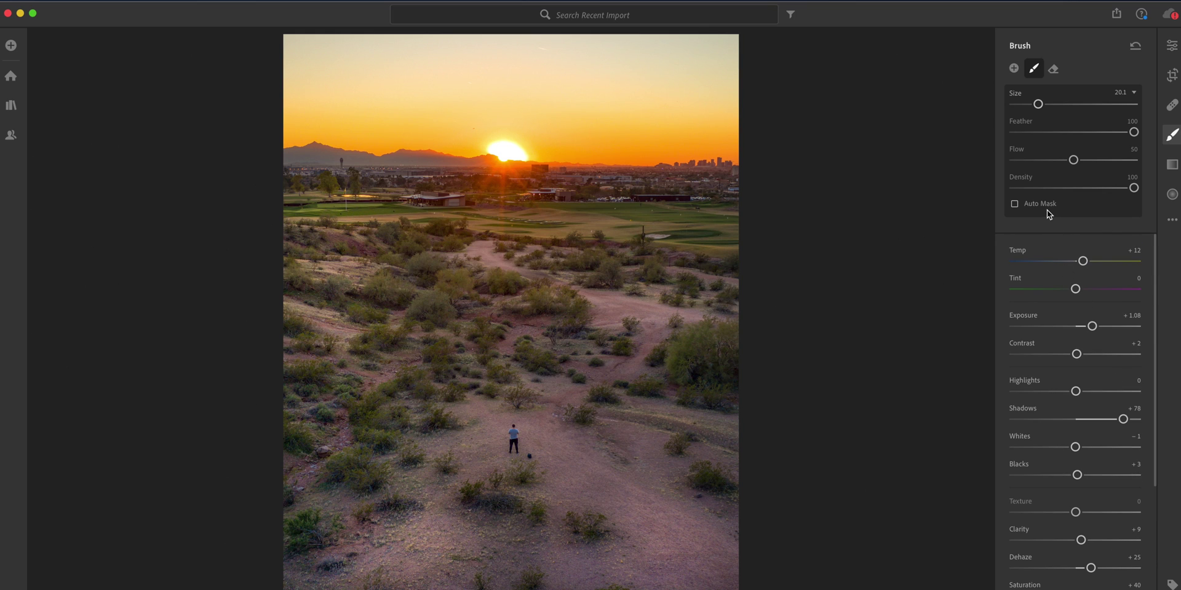
Return to global edits and apply a -40 vignette to darken the edges.
key(e)
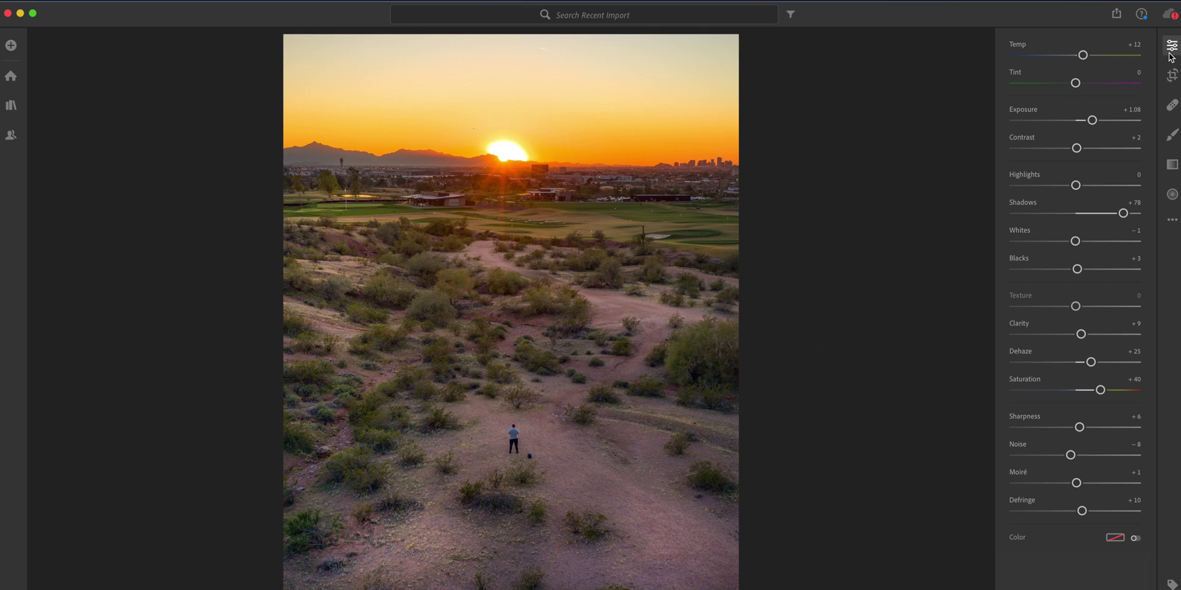
scroll(1054, 354, down, 3)
scroll(1058, 345, up, 3)
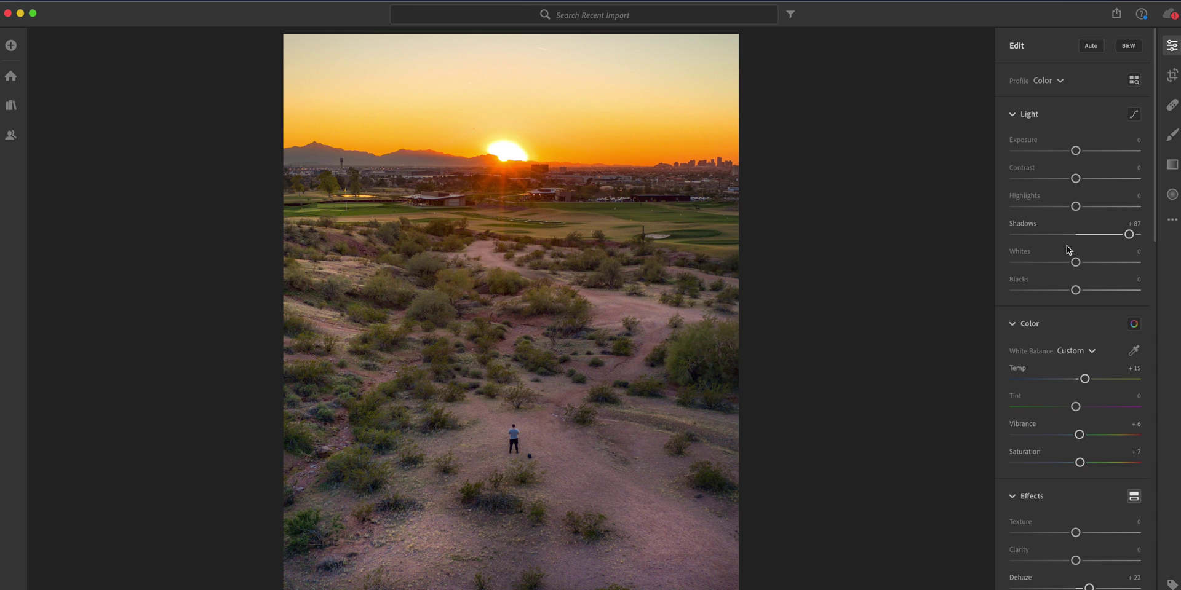
scroll(1067, 245, down, 8)
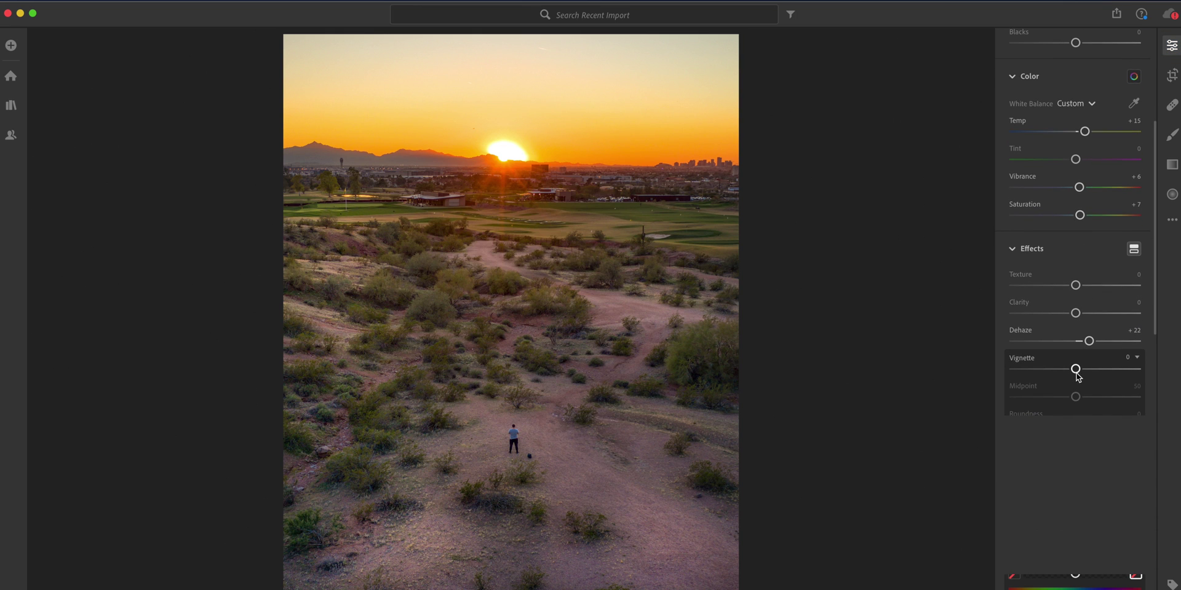
mouse_move(1076, 373)
mouse_down()
mouse_move(1053, 372)
mouse_move(1099, 374)
mouse_move(1057, 376)
mouse_up()
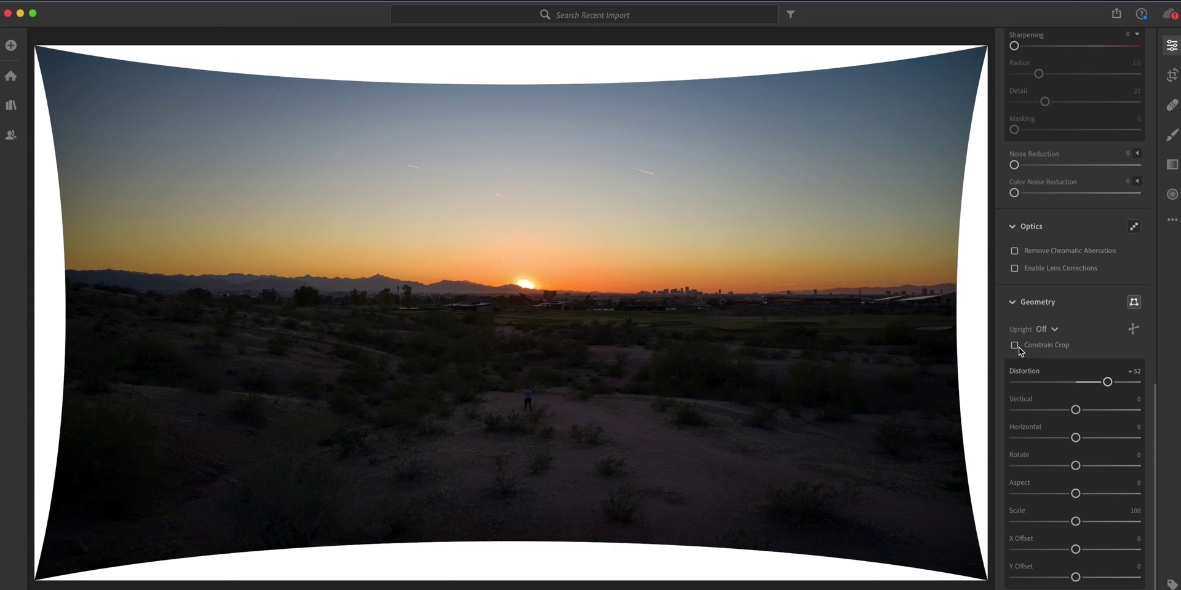
Crop the wide sunset to a tall frame with Constrain Crop, trimming top and left.
click(1015, 346)
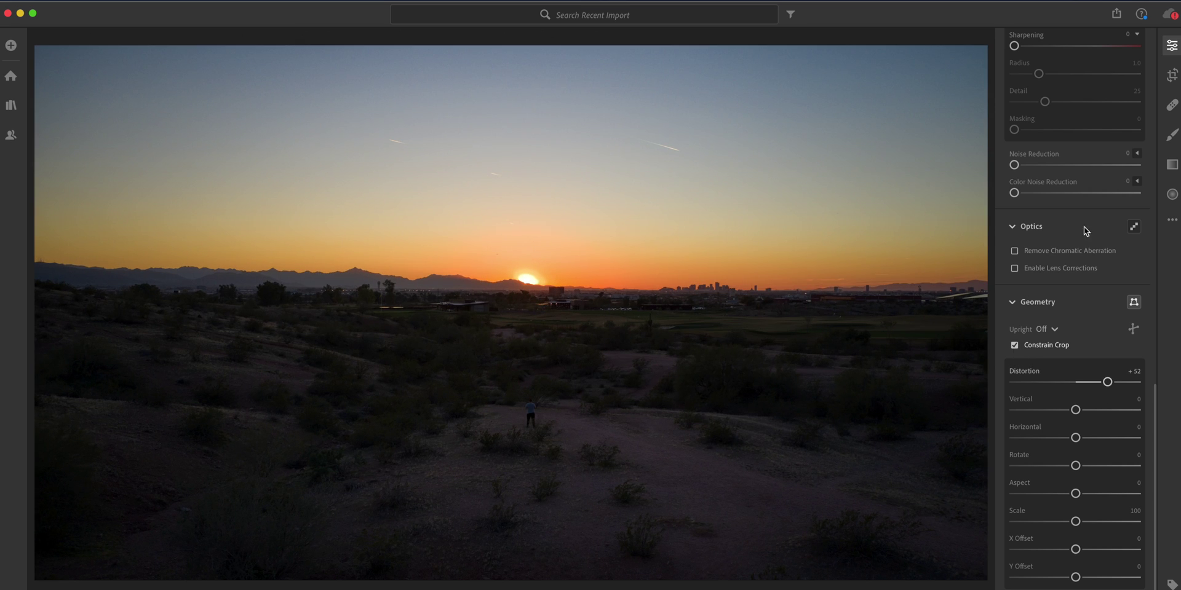
click(1172, 75)
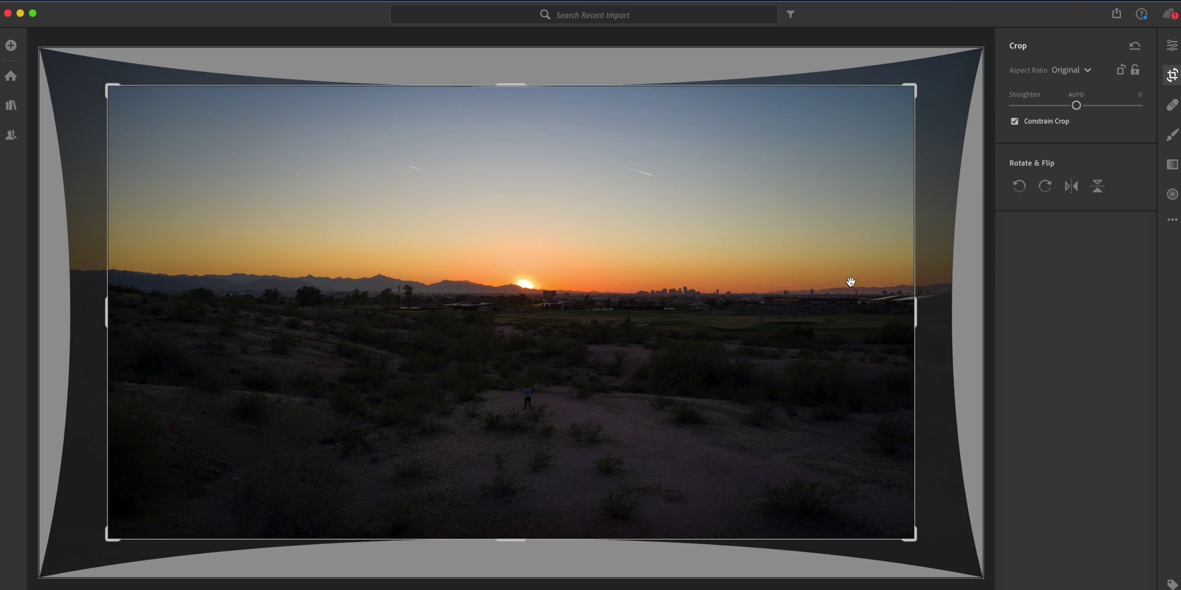
drag(522, 86, 522, 97)
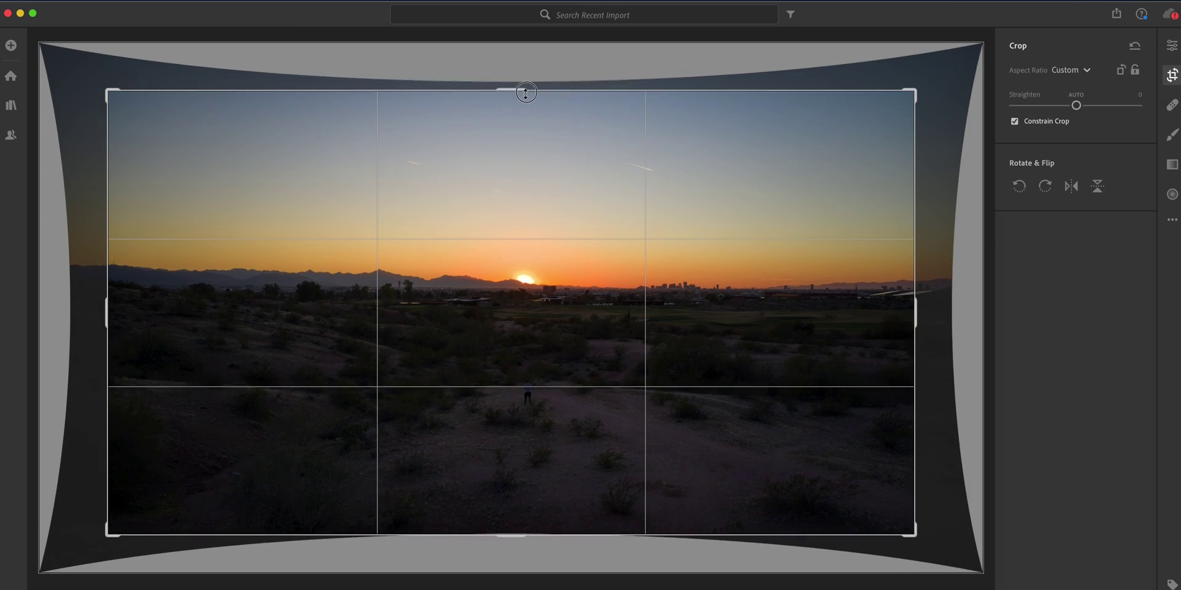
drag(107, 313, 310, 316)
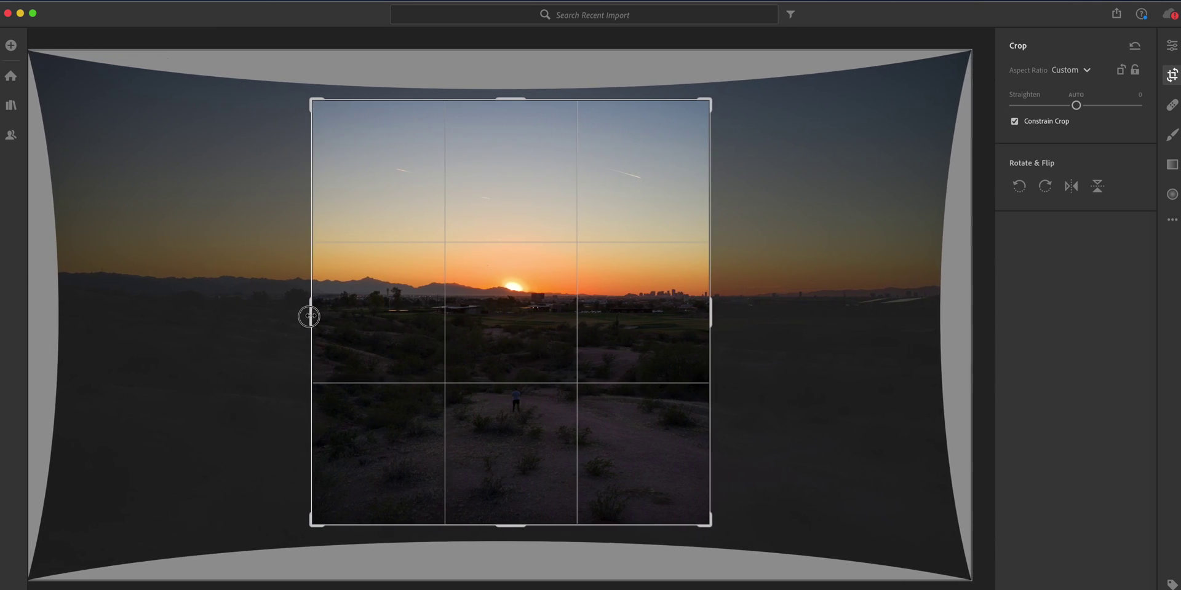
key(e)
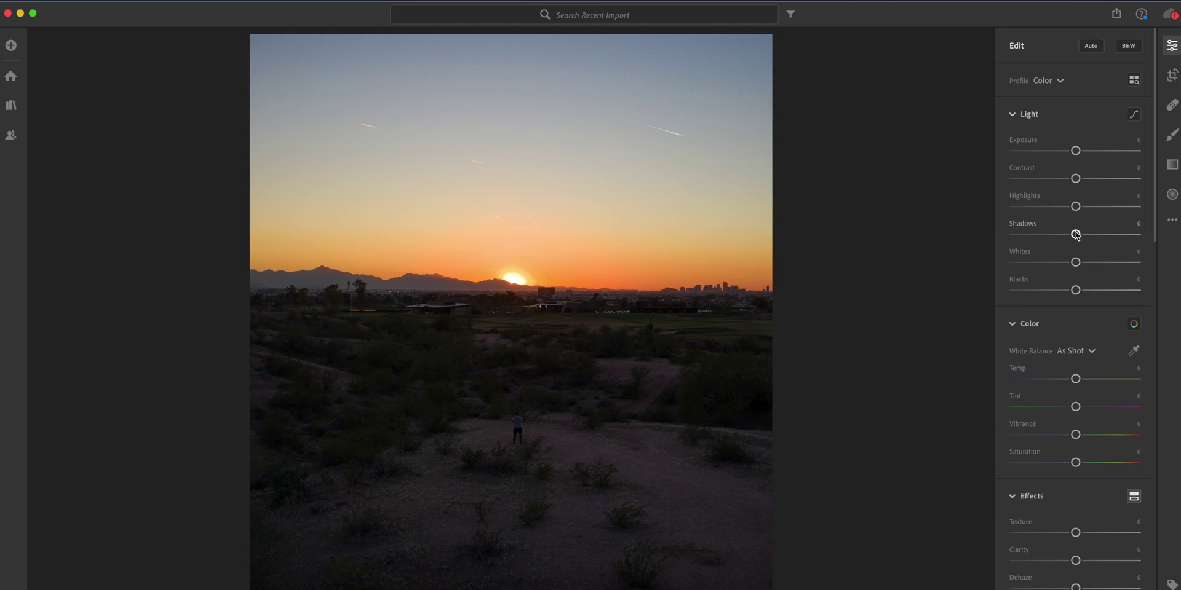
Raise Shadows to +84 and Dehaze to +31.
drag(1076, 235, 1128, 241)
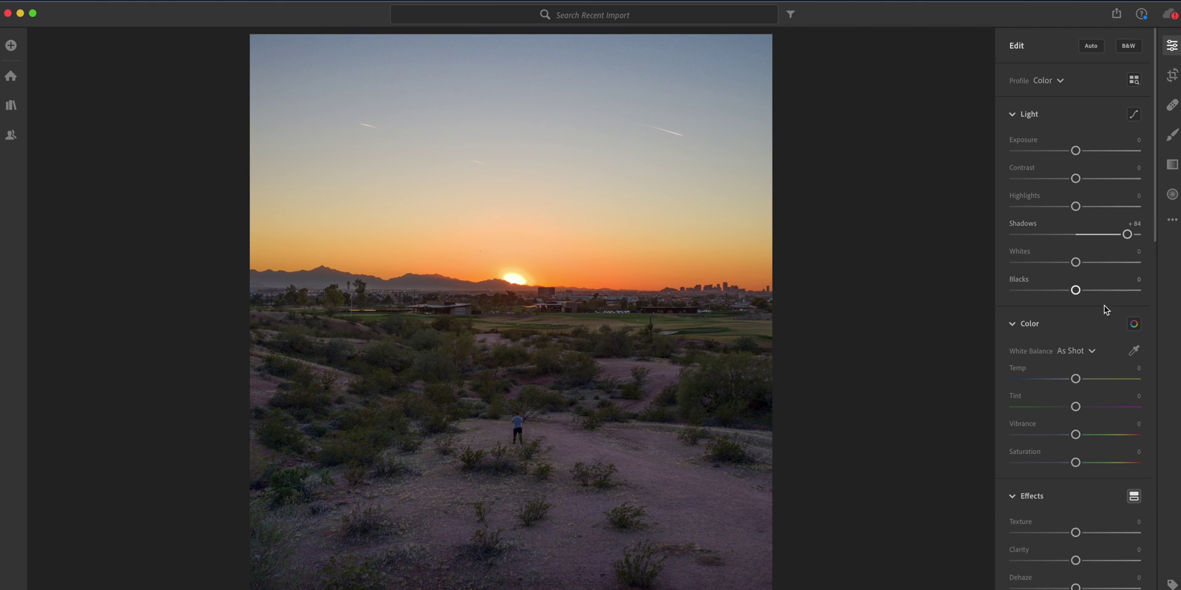
scroll(1104, 311, down, 5)
drag(1076, 438, 1095, 438)
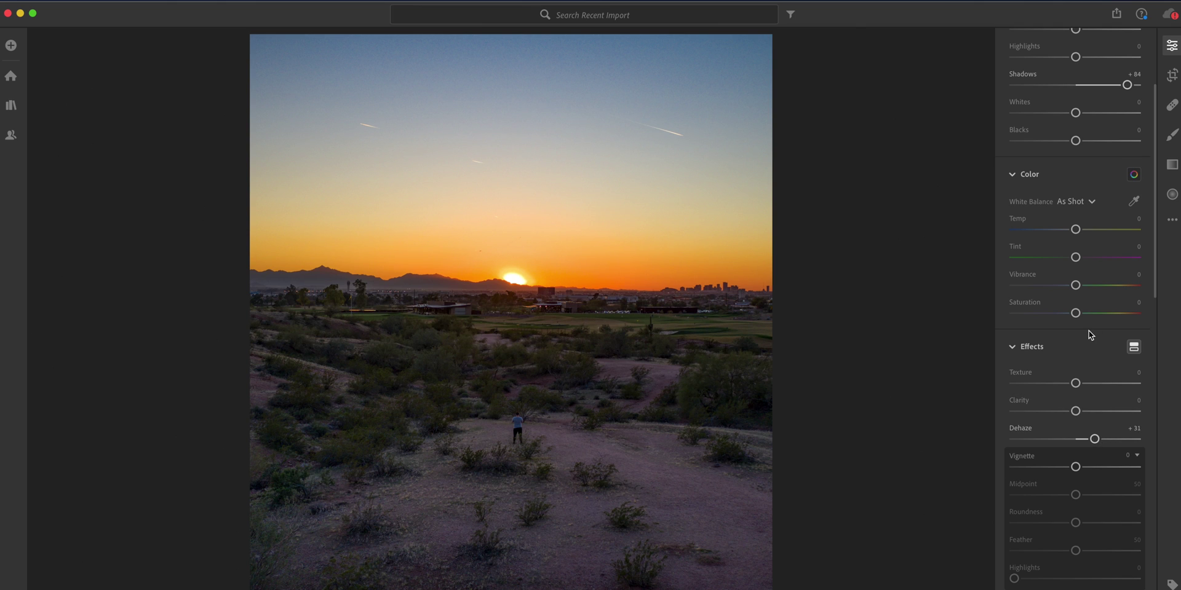
click(1173, 134)
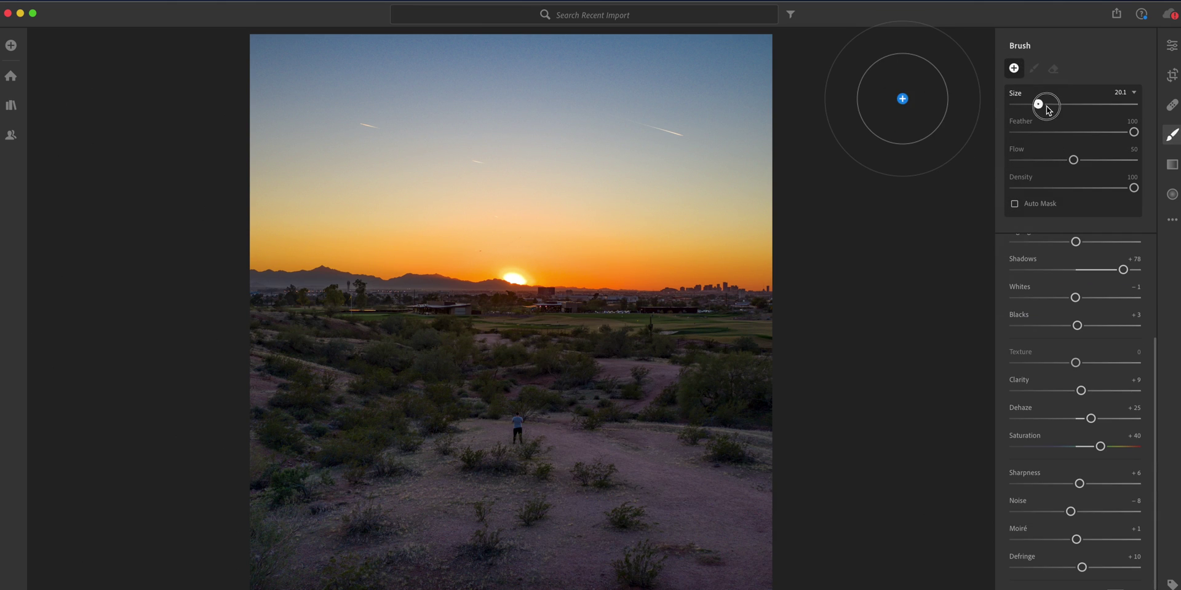
Paint a size 44.5 brush over the desert foreground and add slight global Clarity.
drag(1047, 106, 1069, 106)
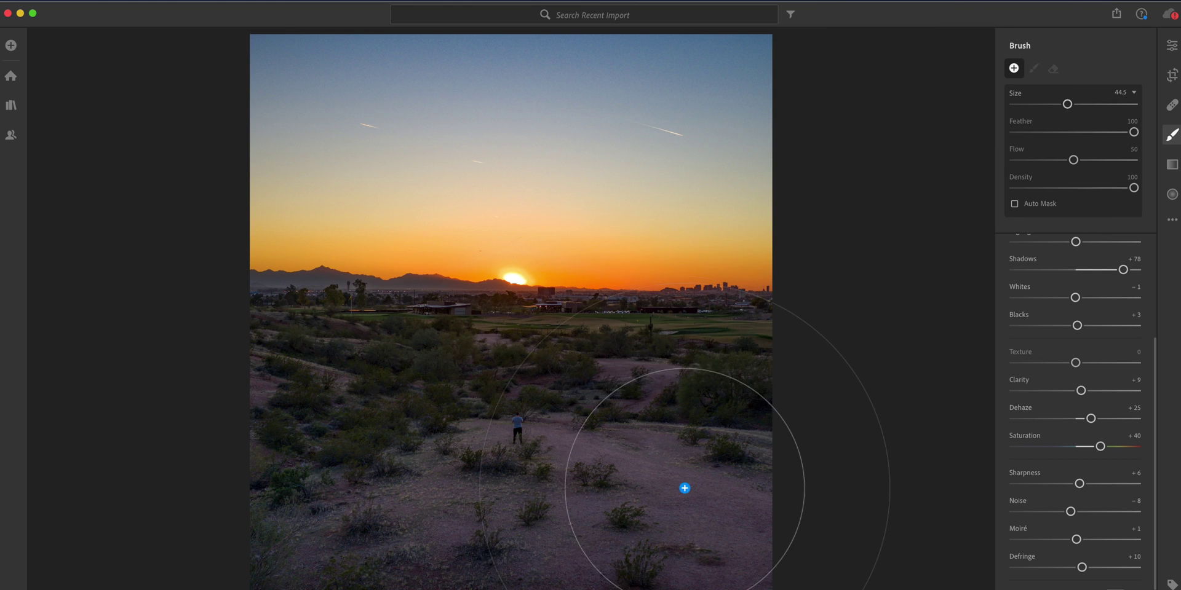
mouse_move(685, 488)
mouse_down()
mouse_move(388, 444)
mouse_move(322, 518)
mouse_move(326, 403)
mouse_move(291, 513)
mouse_move(284, 406)
mouse_move(349, 426)
mouse_move(320, 335)
mouse_move(656, 372)
mouse_up()
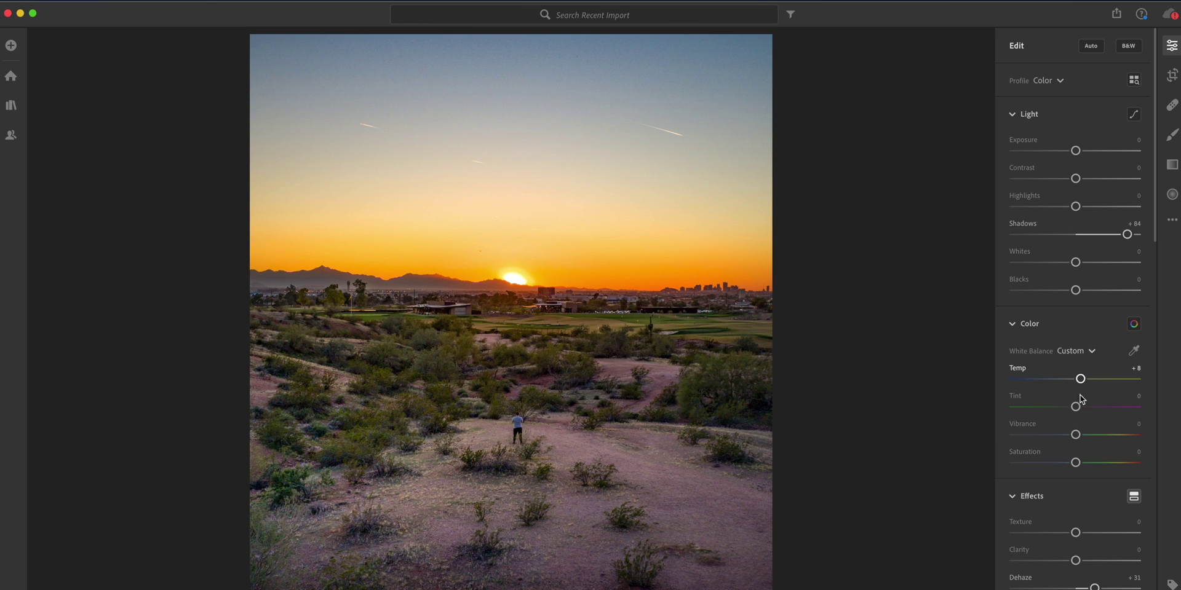
drag(1077, 561, 1081, 561)
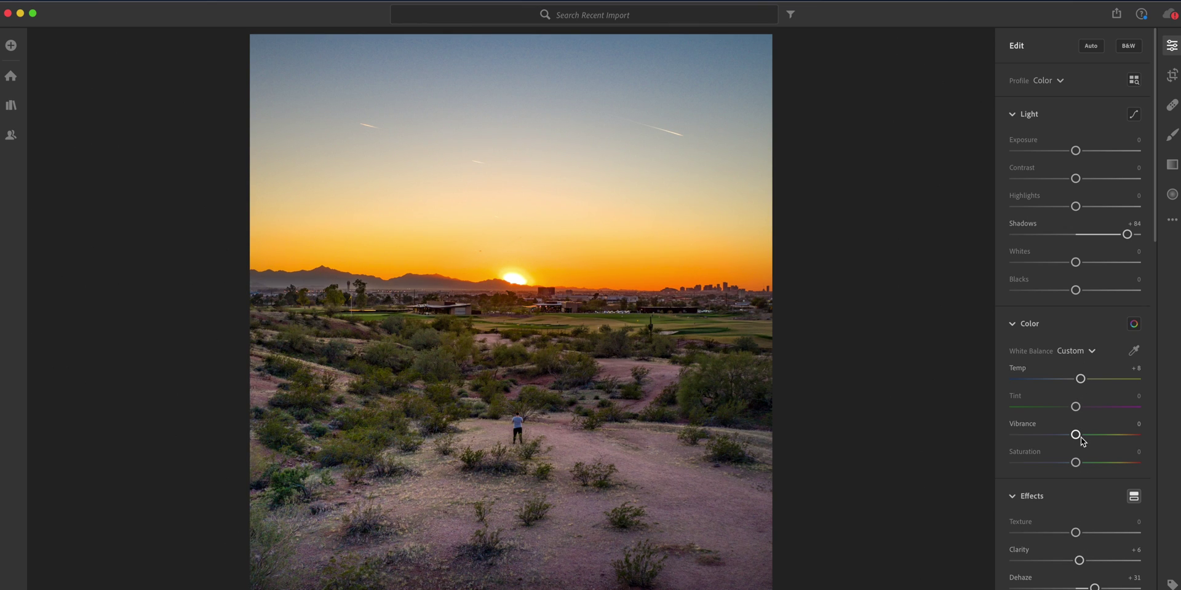